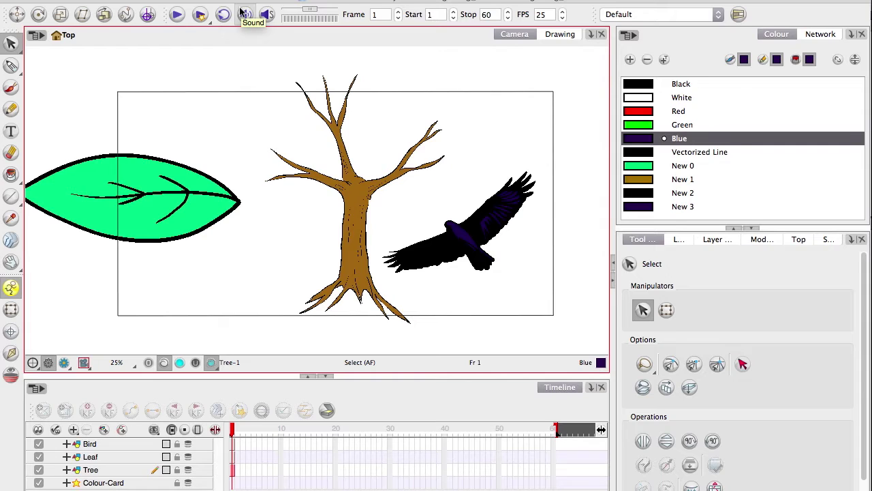
Hide the Leaf and Tree layers and select the Bird layer's drawing at frame 1.
click(242, 13)
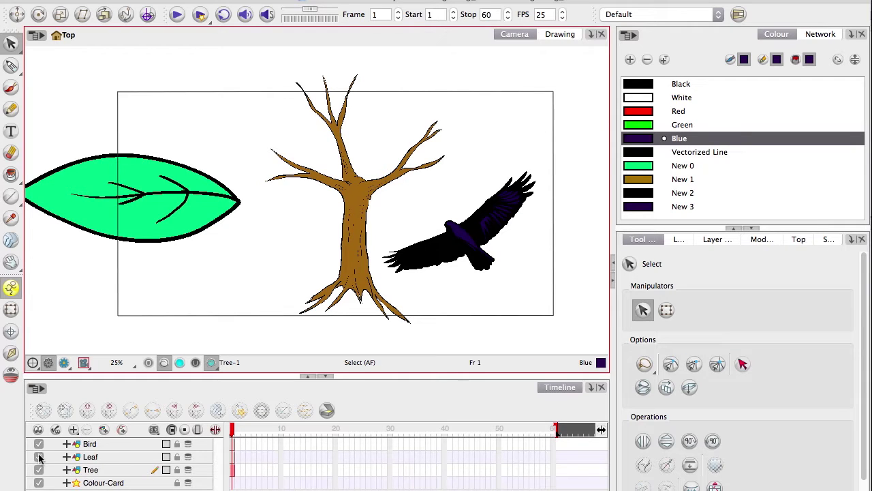
drag(39, 456, 38, 470)
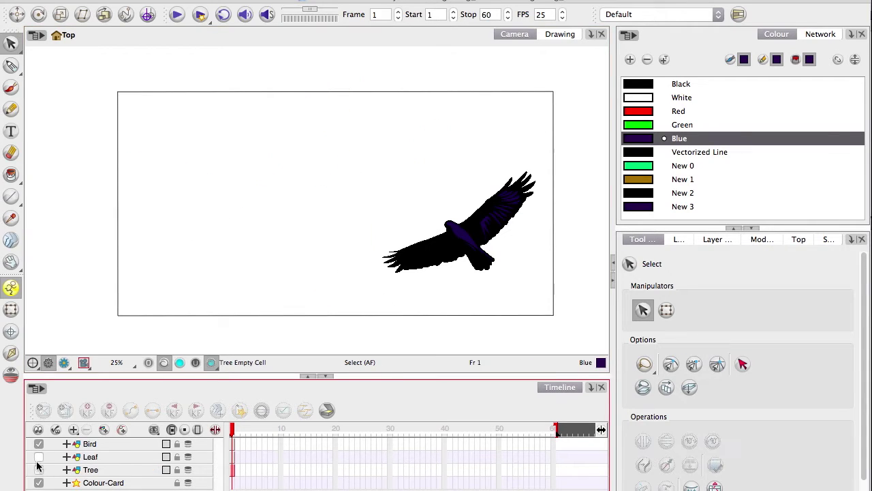
click(105, 444)
click(232, 443)
drag(234, 430, 248, 430)
click(233, 443)
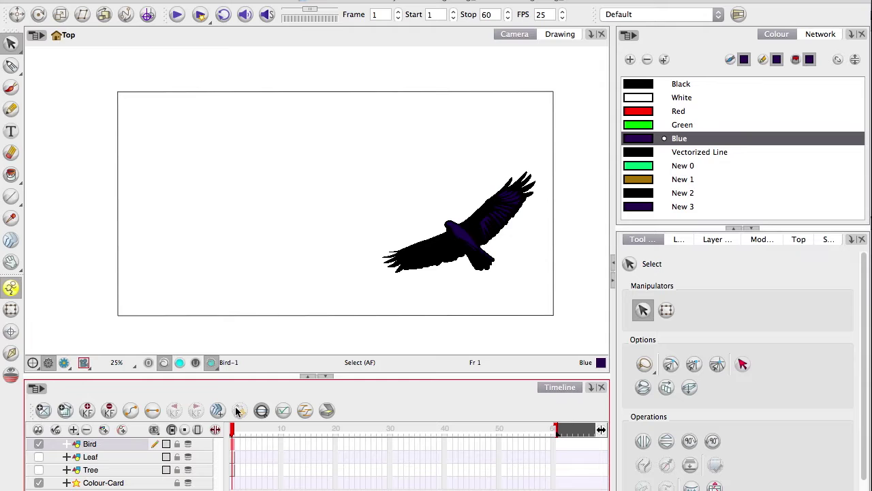
Extend the exposure of the Bird layer's drawing to frame 20.
click(243, 461)
drag(243, 430, 440, 471)
click(280, 428)
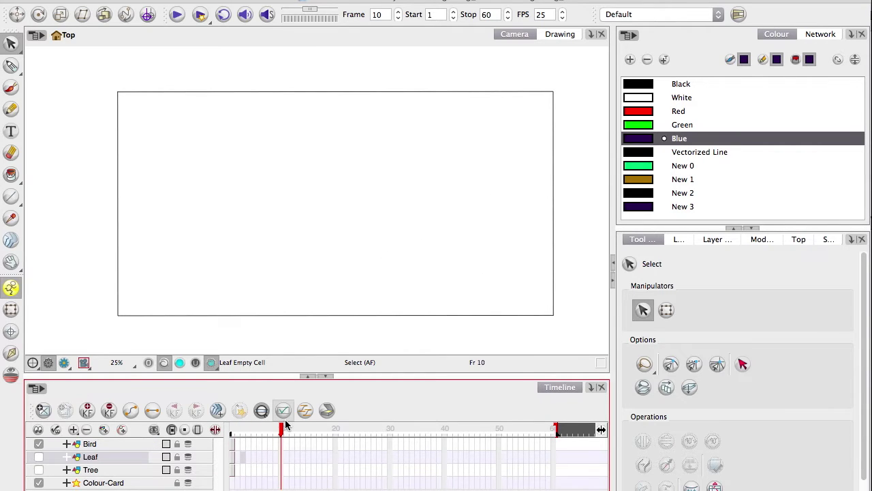
click(230, 444)
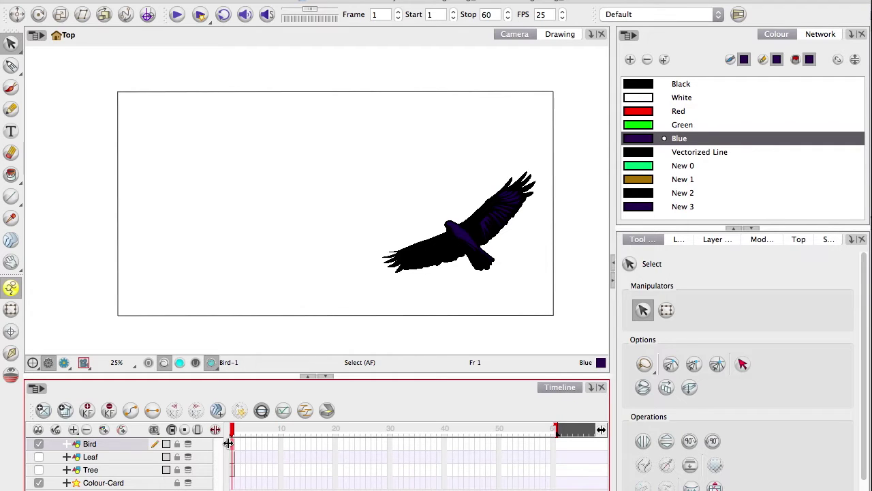
click(335, 443)
right_click(335, 446)
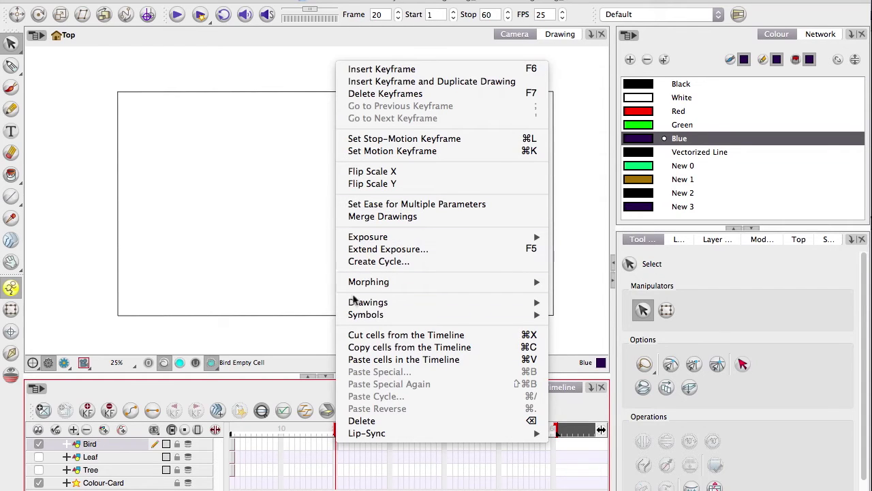
click(365, 252)
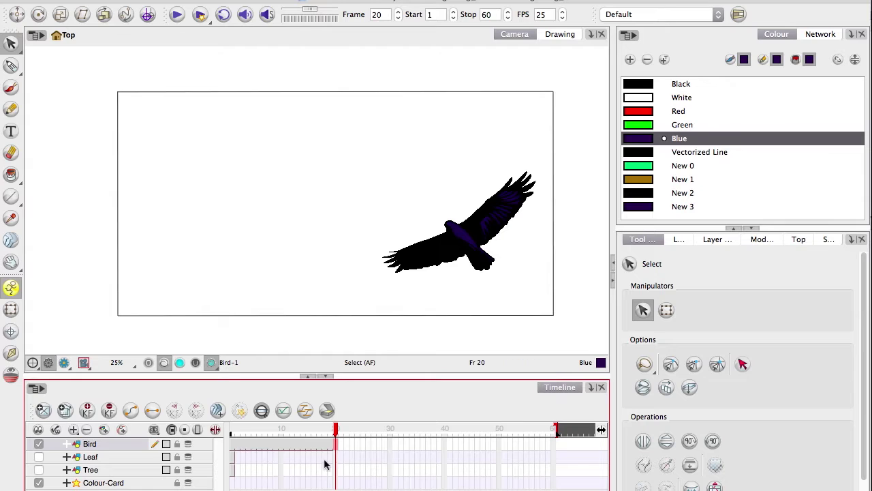
drag(313, 430, 195, 386)
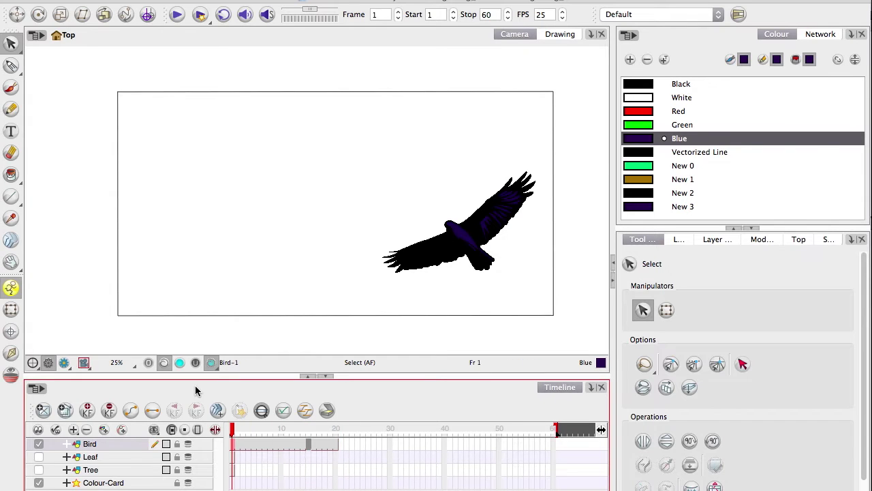
Try increasing and decreasing the Bird drawing's exposure from around frame 11, restore its length, and reselect frame 1.
click(287, 428)
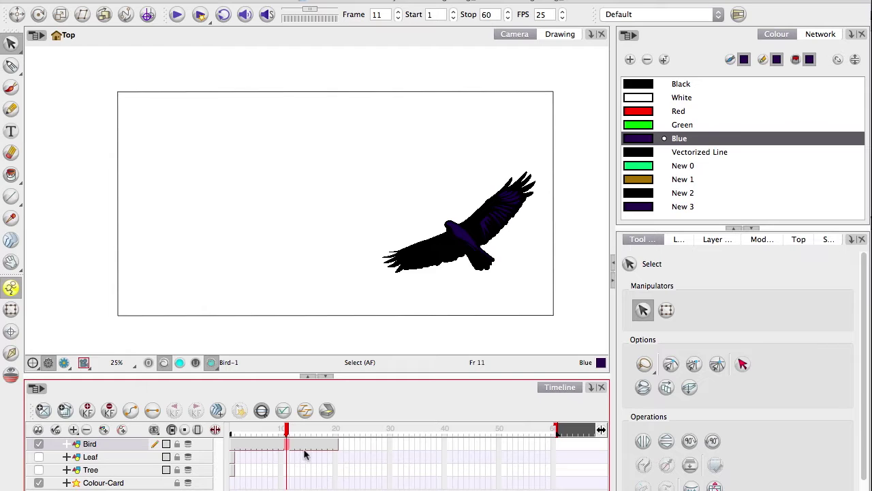
click(292, 439)
key(plus)
key(plus)
key(plus)
key(plus)
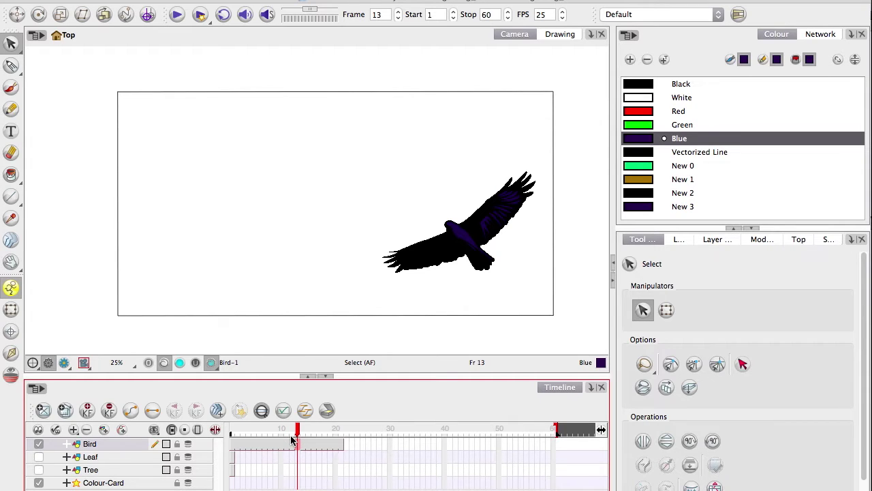
key(minus)
key(minus)
key(minus)
key(plus)
click(251, 465)
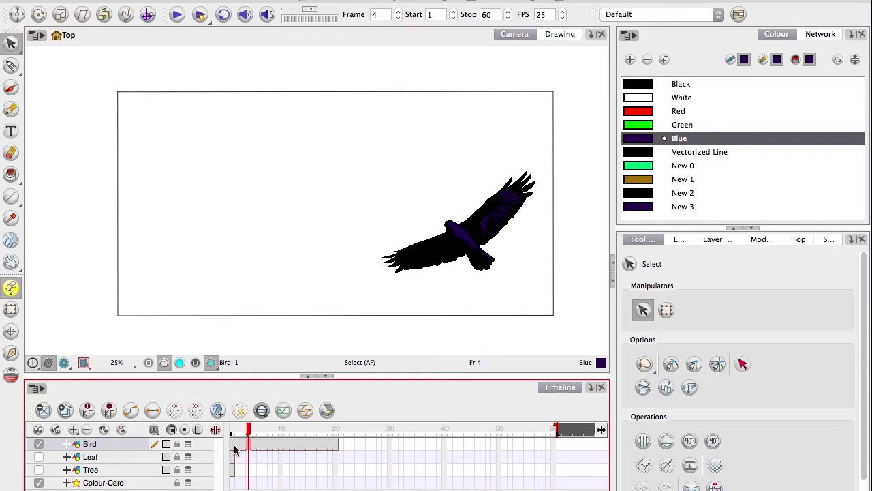
click(232, 444)
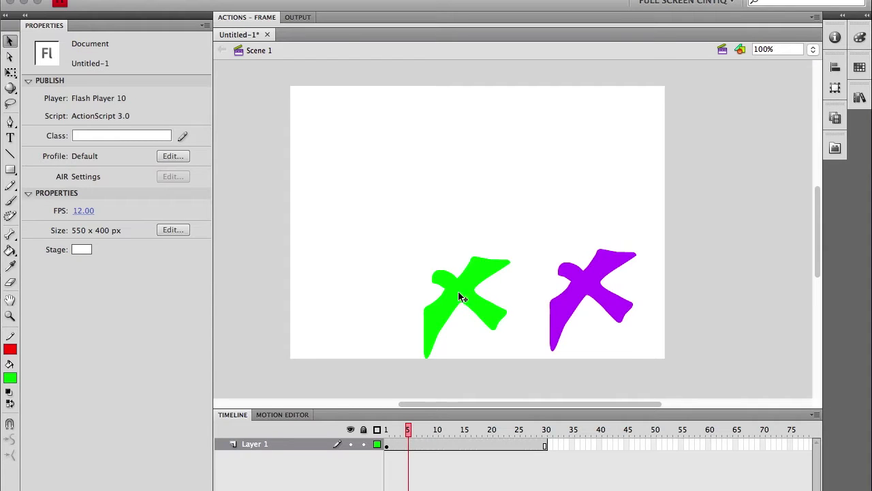
Switch to Flash, move the green bird slightly up and left on the stage, and select frame 30.
mouse_move(461, 288)
mouse_down()
mouse_move(444, 286)
mouse_move(450, 282)
mouse_up()
click(544, 450)
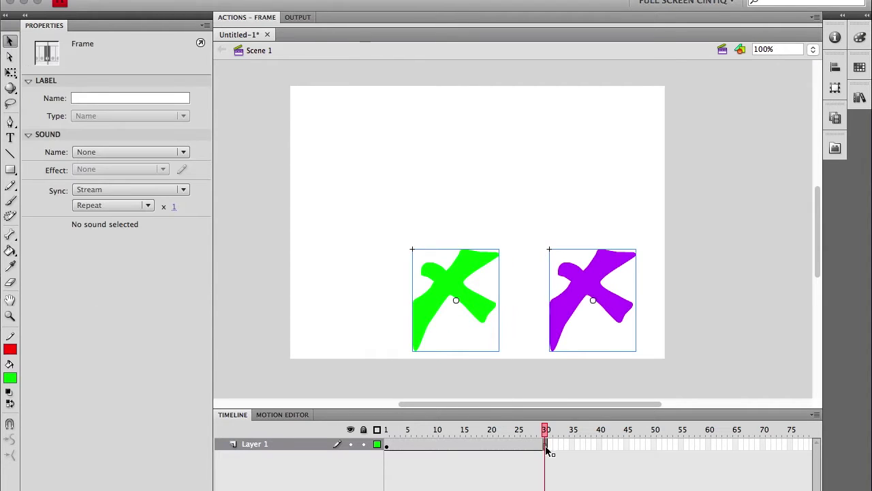
right_click(545, 447)
click(548, 452)
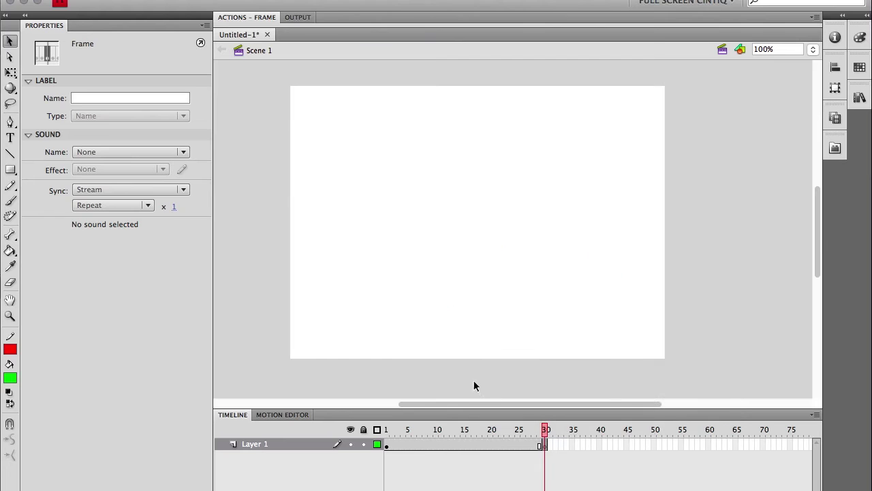
key(ctrl+z)
Insert a keyframe at frame 30, moving the green bird to the stage's upper-left corner and the purple one to about X 285, Y 137.
right_click(545, 445)
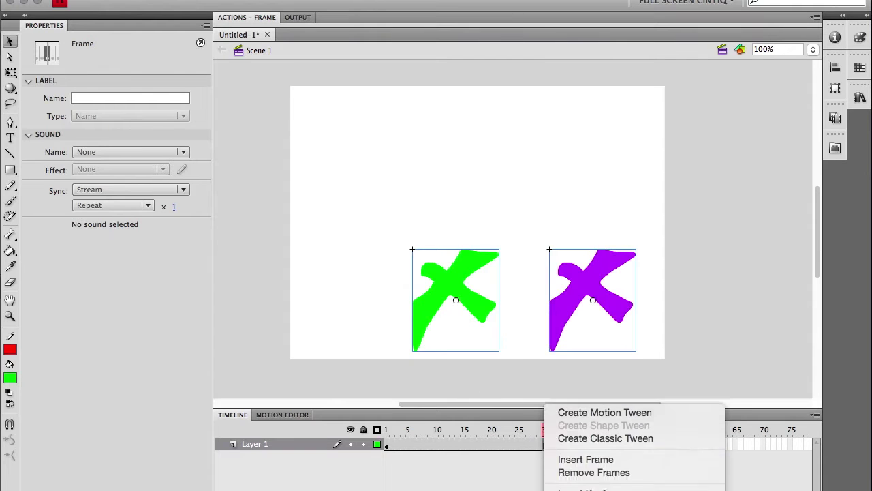
click(561, 469)
click(502, 375)
drag(429, 272, 307, 131)
drag(587, 290, 522, 215)
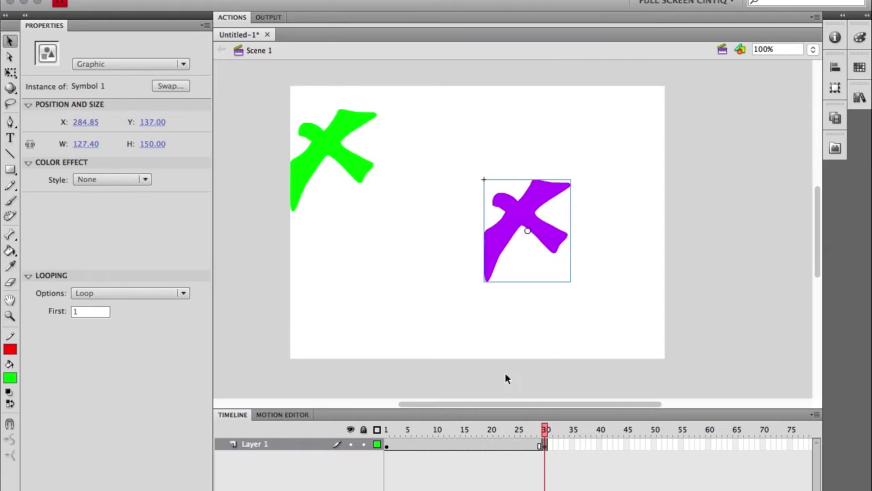
Create a classic tween between the two keyframes and scrub through it to preview the birds' motion.
click(501, 429)
right_click(489, 447)
click(493, 477)
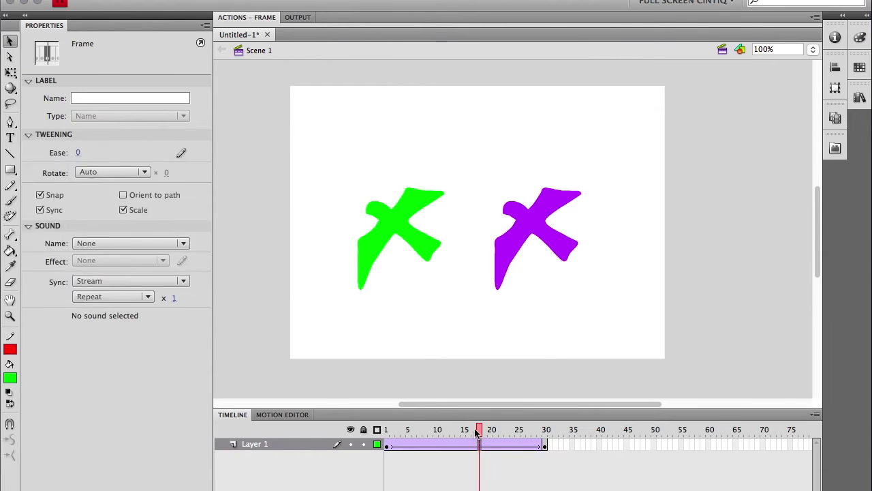
click(384, 429)
drag(372, 430, 539, 390)
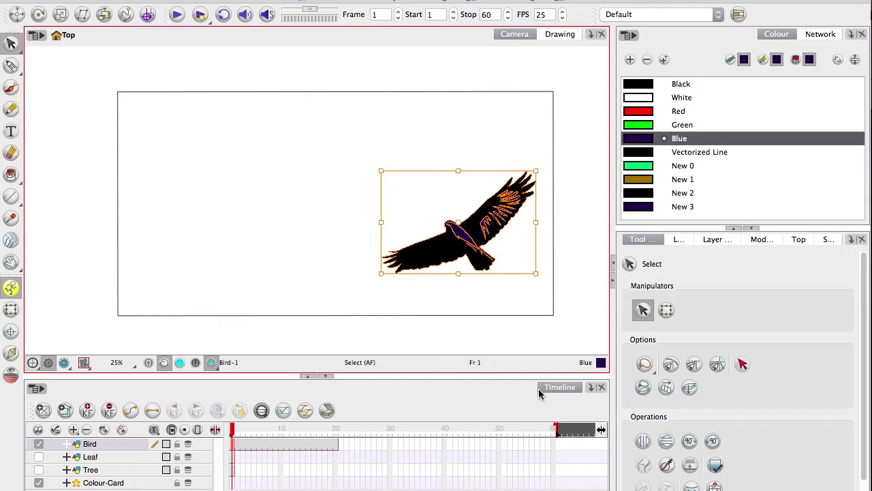
Return to Toon Boom and add keyframes to the Bird layer at frames 1 and 15.
click(229, 447)
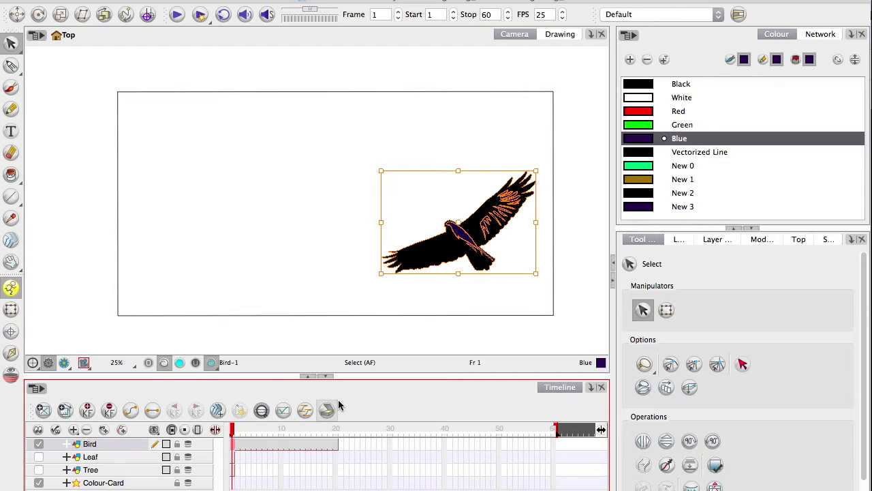
right_click(400, 411)
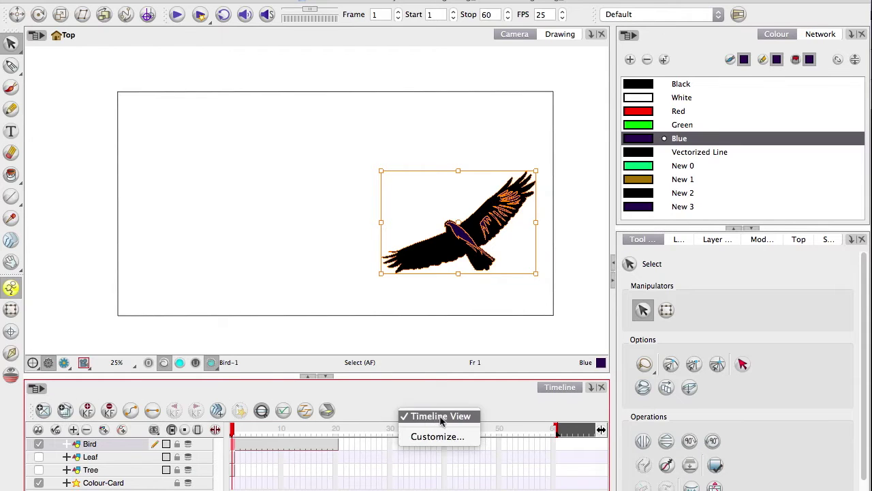
click(365, 419)
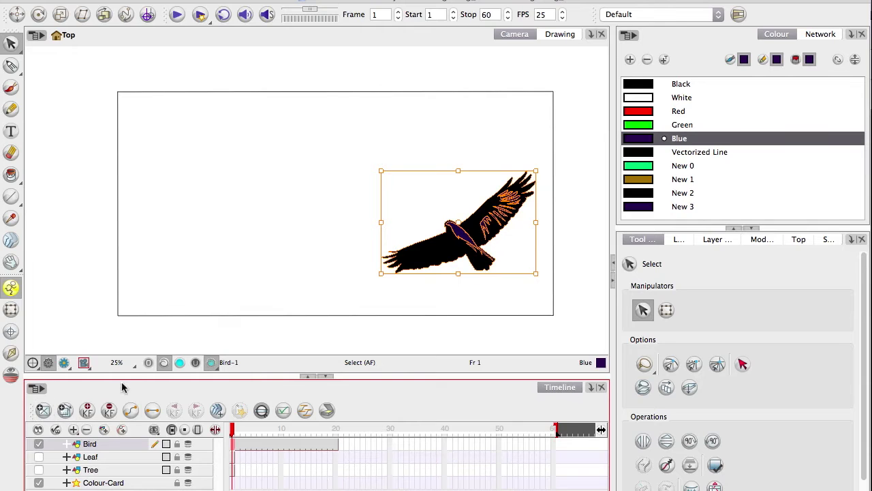
click(92, 413)
click(309, 446)
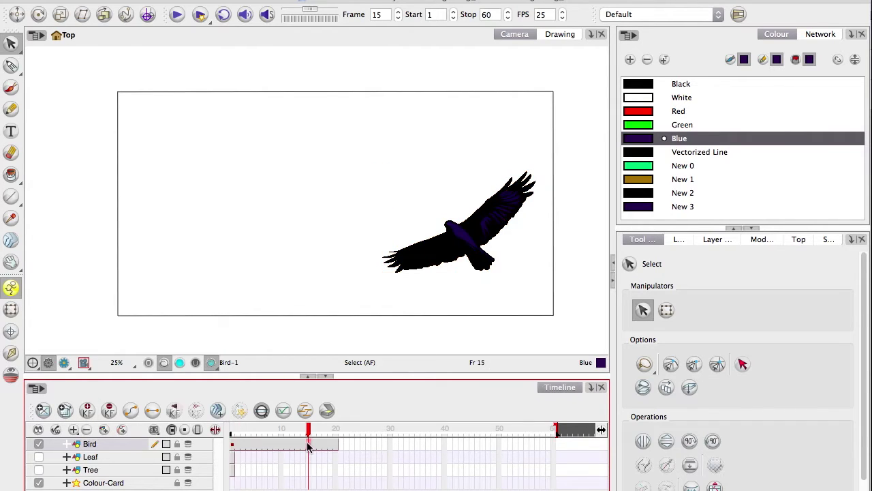
click(88, 410)
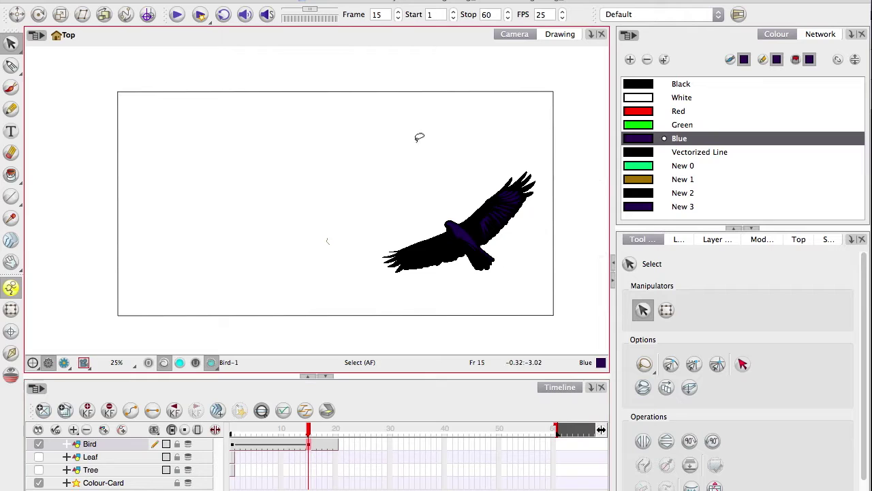
Try moving the bird to the camera frame's upper left at frame 15 with the Select tool, and undo the move.
click(403, 255)
drag(444, 251, 197, 179)
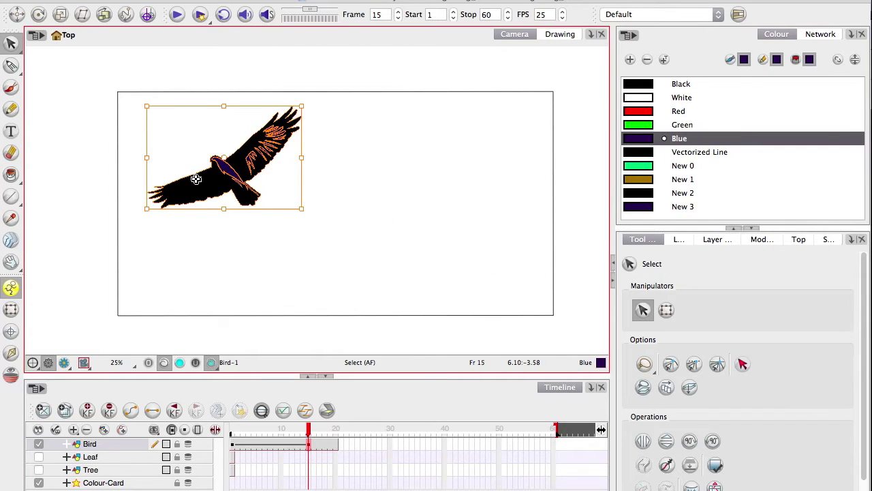
key(ctrl+z)
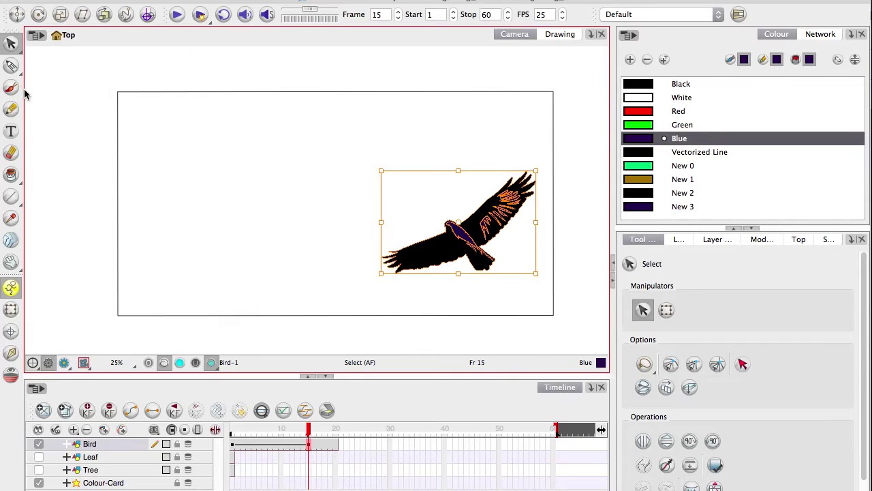
Move the bird to the camera frame's upper-left corner at frame 15 with the Transform tool, and shift that keyframe to frame 20.
click(11, 309)
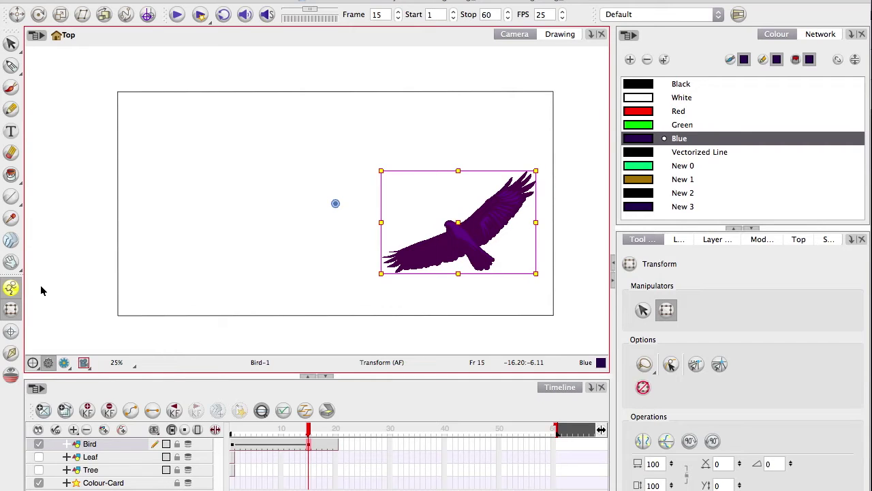
drag(444, 247, 171, 162)
click(303, 429)
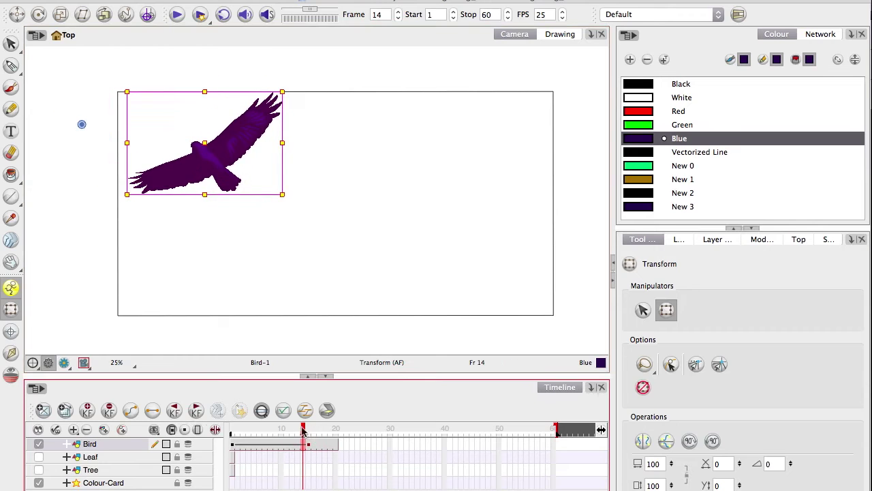
mouse_move(304, 431)
mouse_down()
mouse_move(257, 437)
mouse_move(310, 444)
mouse_up()
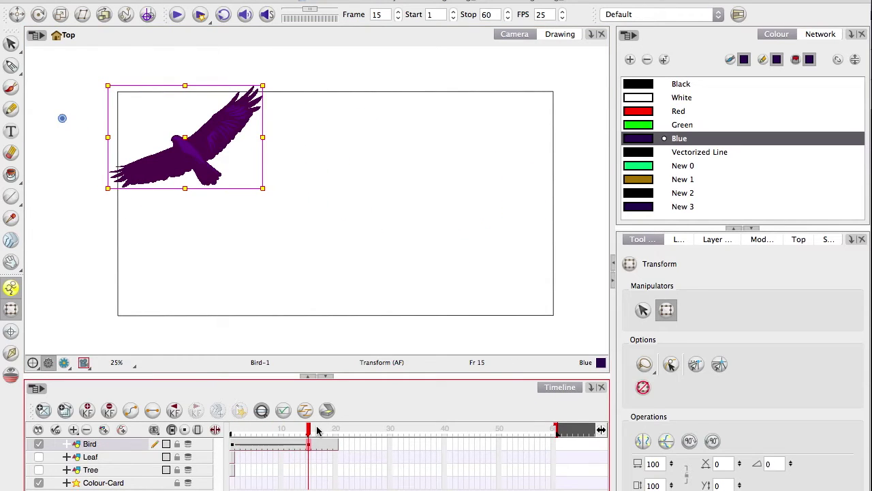
click(318, 429)
Check in the list of available toolbars whether Advanced Animation is enabled.
click(409, 1)
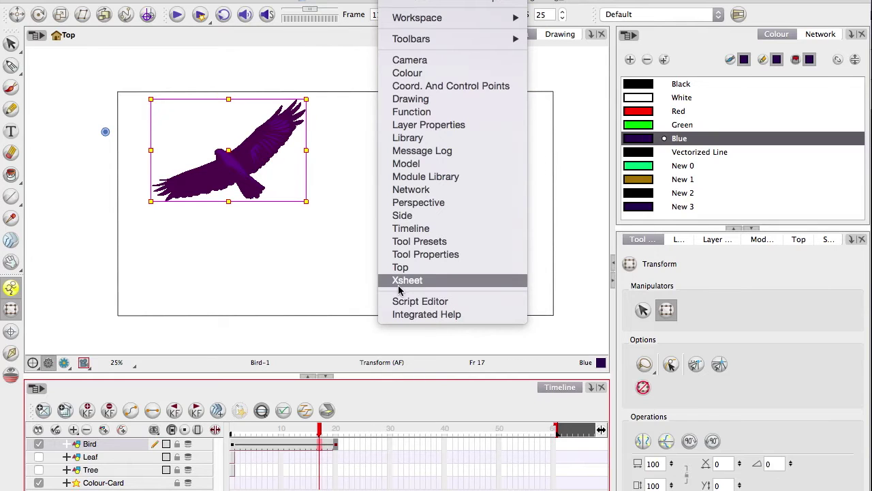
mouse_move(416, 42)
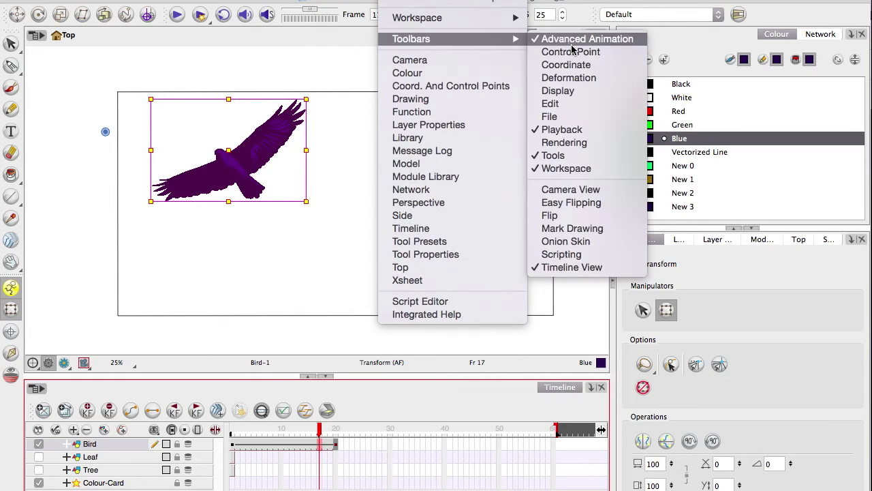
click(130, 42)
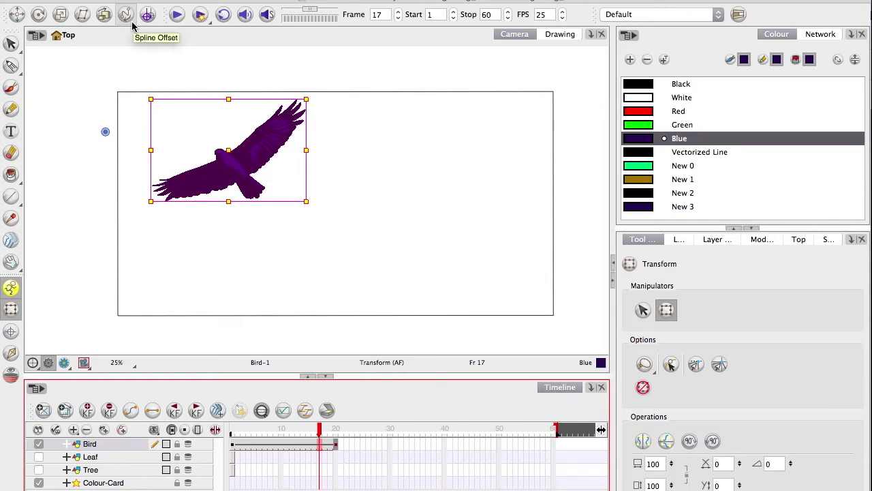
Select the bird and, at frame 1, move it slightly down and to the right with the Translate tool.
click(106, 134)
click(103, 139)
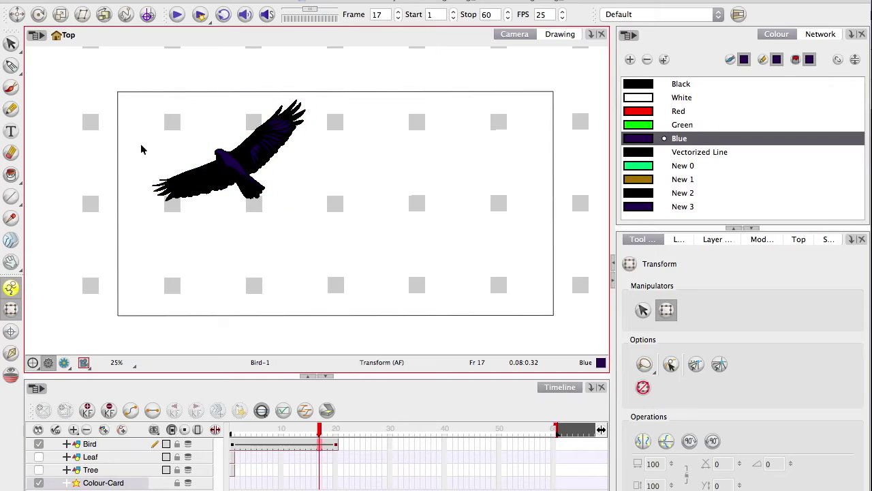
click(203, 173)
drag(106, 133, 131, 146)
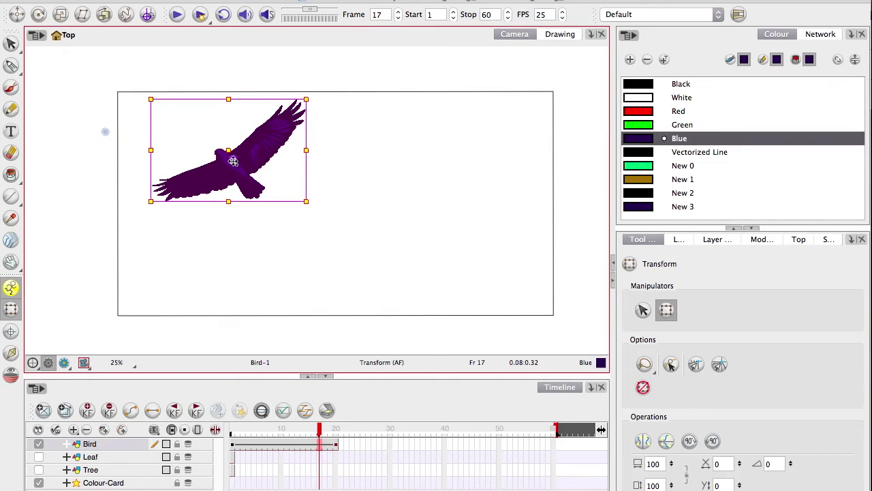
click(17, 14)
drag(319, 429, 233, 430)
drag(265, 284, 280, 329)
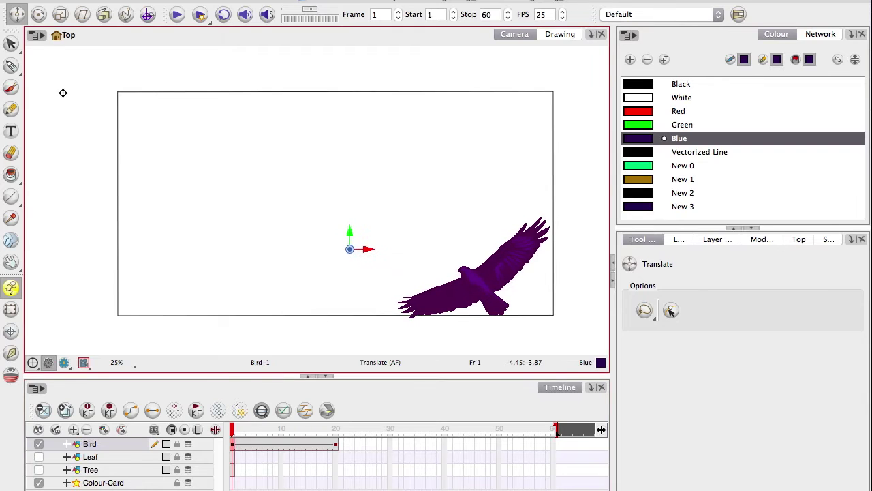
Scale the bird down proportionally at frame 1 with the Scale tool.
click(63, 16)
drag(276, 228, 306, 242)
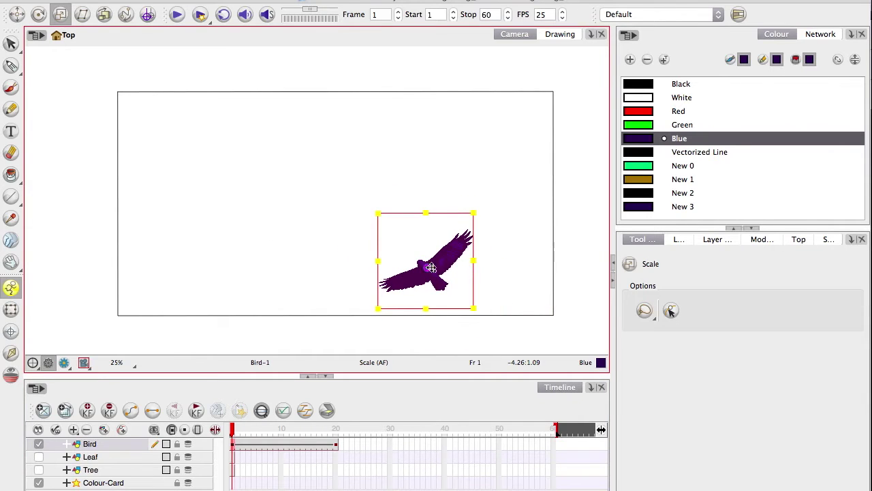
Scale the bird down further at frame 1 and move it toward the camera frame's lower-right corner.
drag(412, 285, 327, 218)
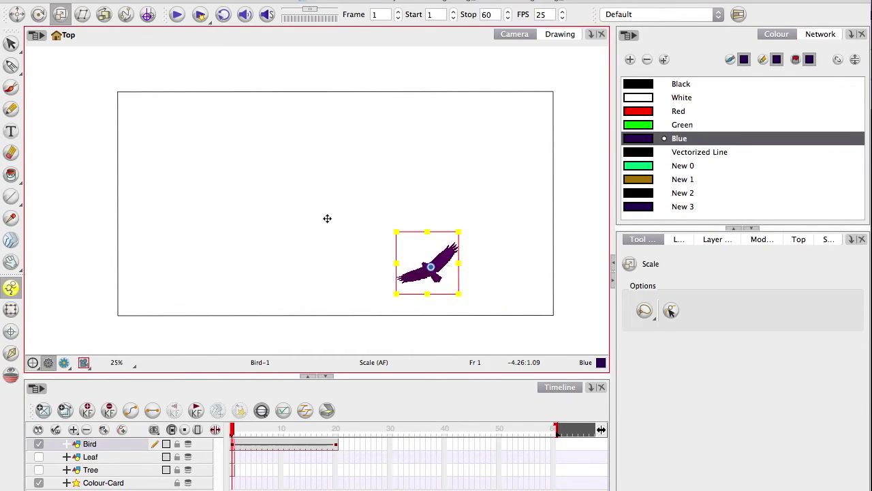
click(16, 15)
drag(281, 277, 333, 290)
At frame 20, scale the bird down and move it fully inside the camera frame's upper-left corner.
drag(245, 424, 335, 428)
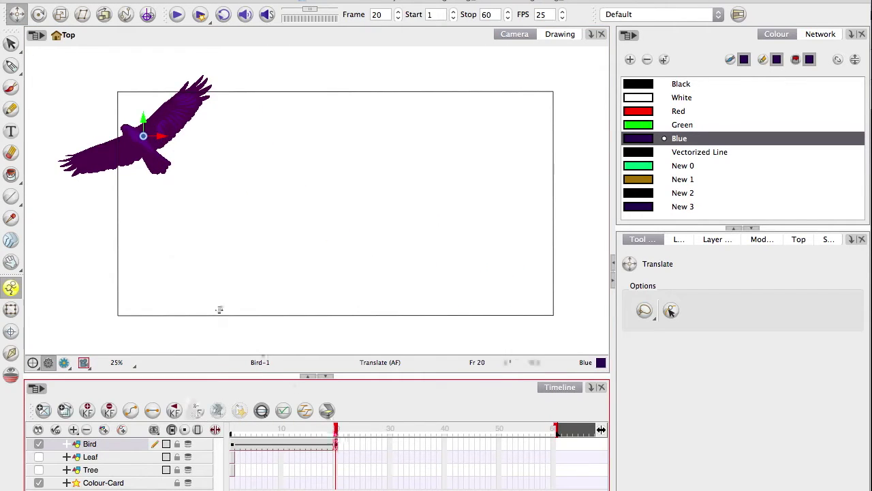
click(60, 14)
drag(95, 193, 127, 171)
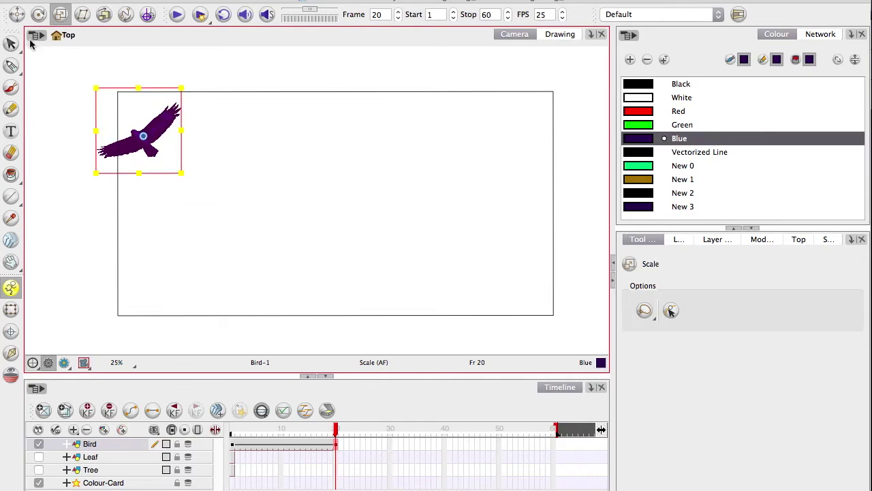
click(16, 14)
drag(116, 220, 157, 231)
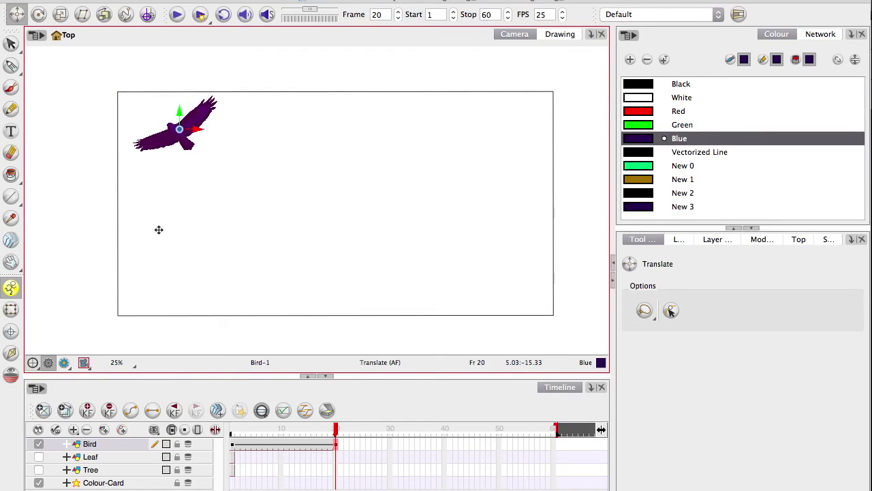
Rotate the bird slightly counterclockwise at frame 20, then return to the Translate tool.
click(40, 15)
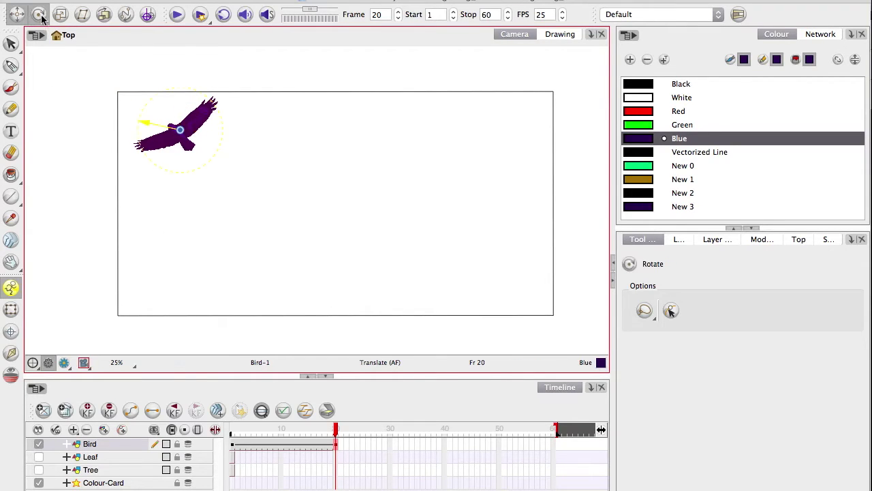
drag(97, 279, 68, 201)
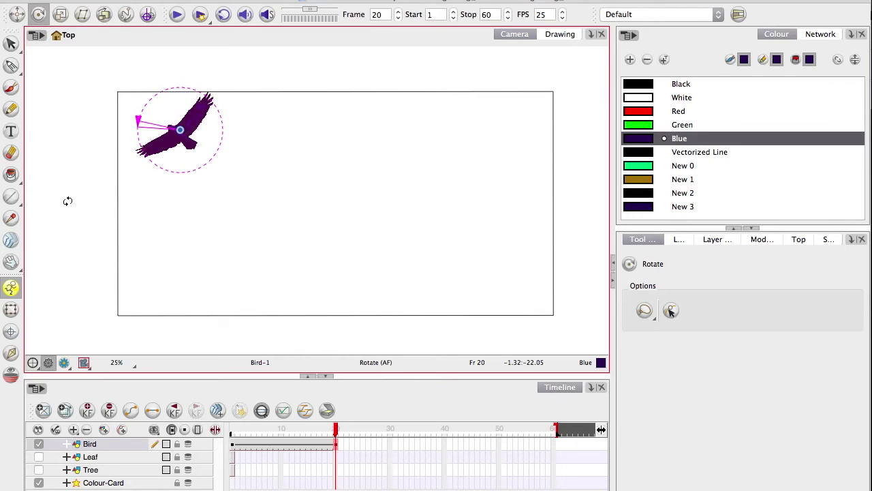
click(17, 14)
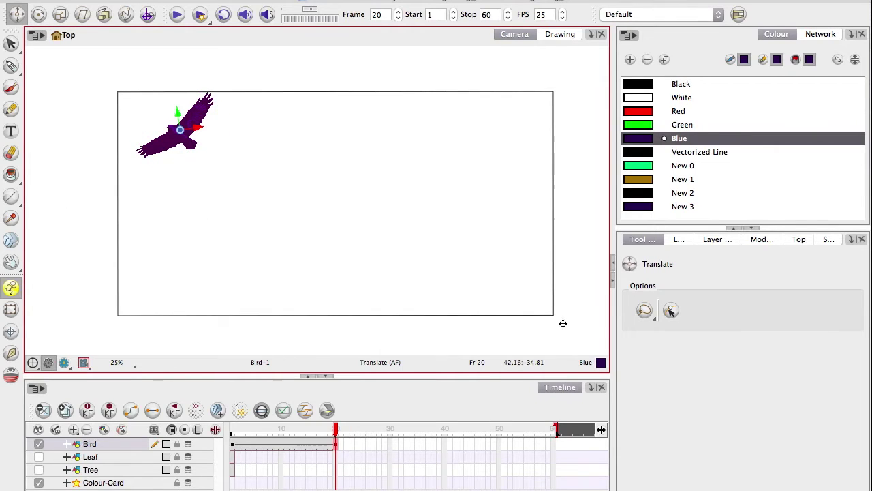
Scrub the bird's motion back to frame 1 and shift its end keyframe to frame 50.
click(329, 430)
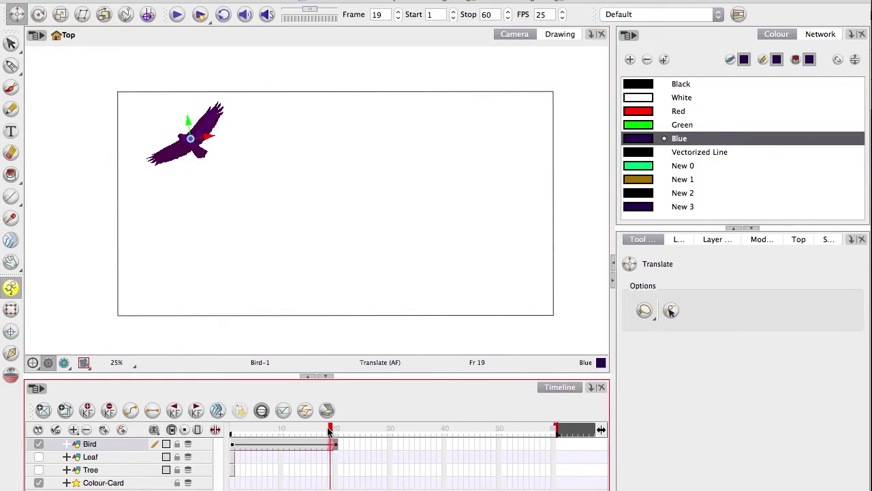
drag(329, 430, 233, 430)
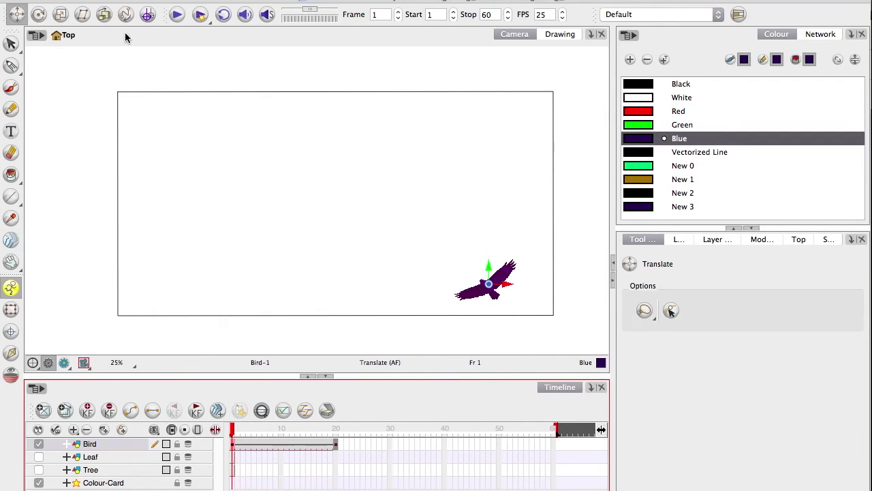
drag(336, 448, 498, 446)
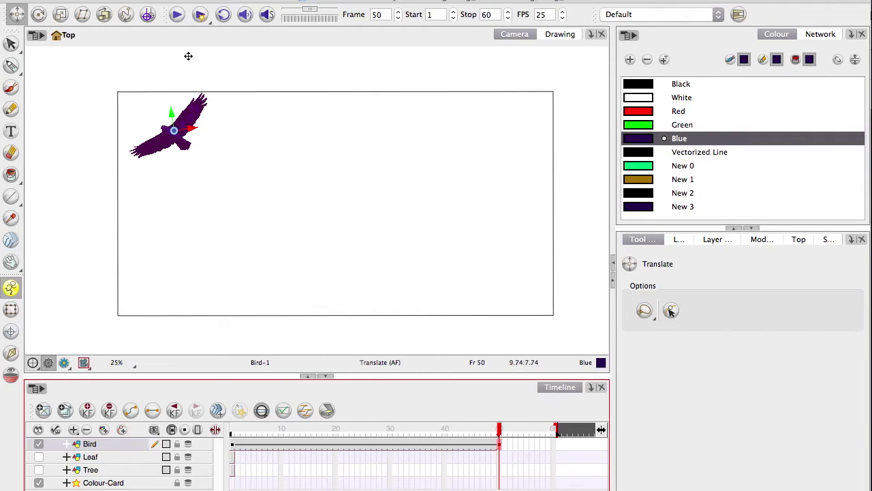
Turn on looping, sound and sound scrubbing for playback, and go to frame 16 of the Bird layer.
key(shift+Return)
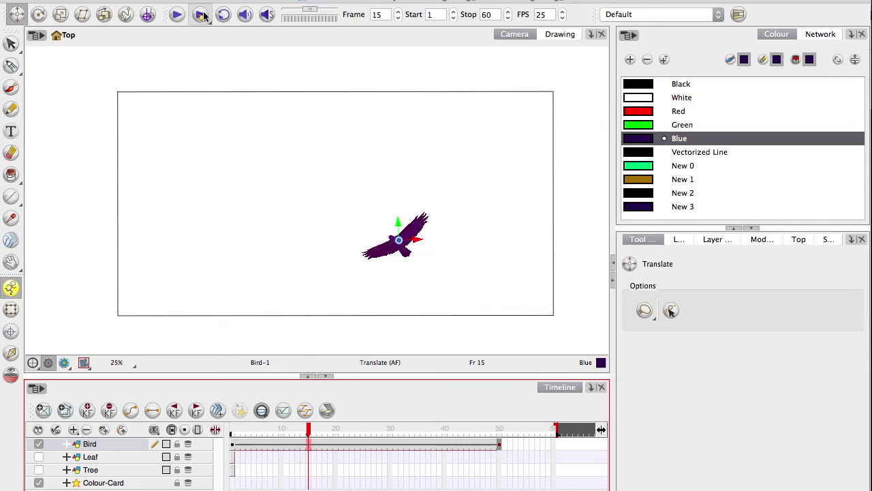
click(246, 15)
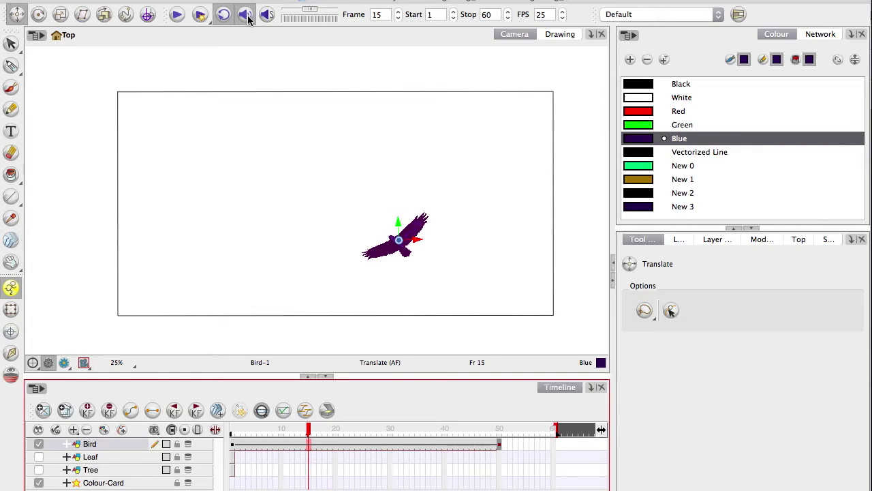
click(268, 15)
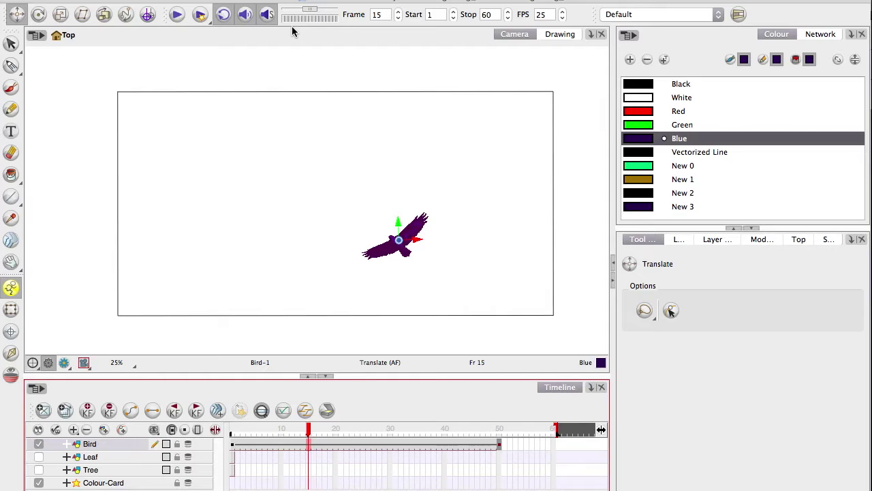
click(314, 441)
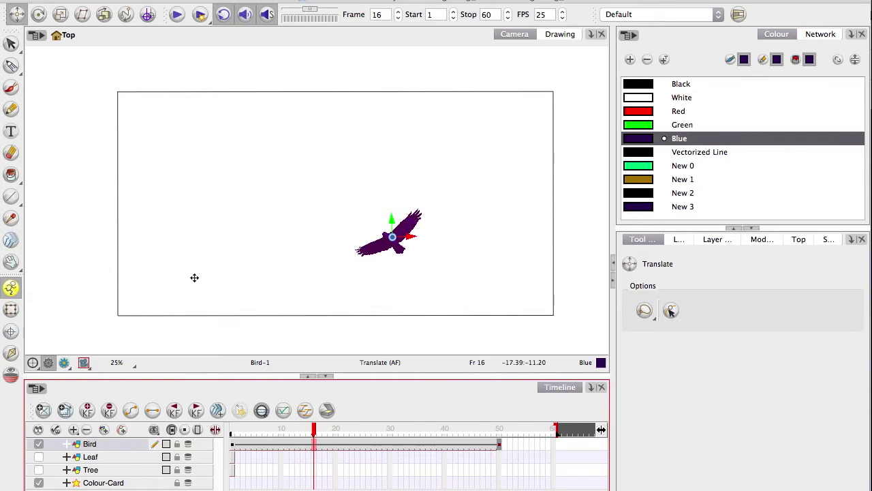
Switch to Flash and scrub through the bird tween to frame 30 for comparison.
click(186, 15)
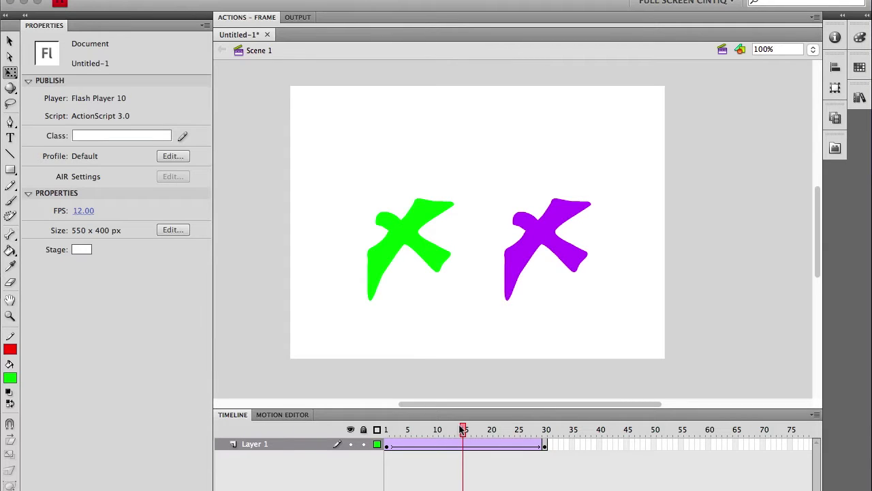
drag(463, 430, 545, 431)
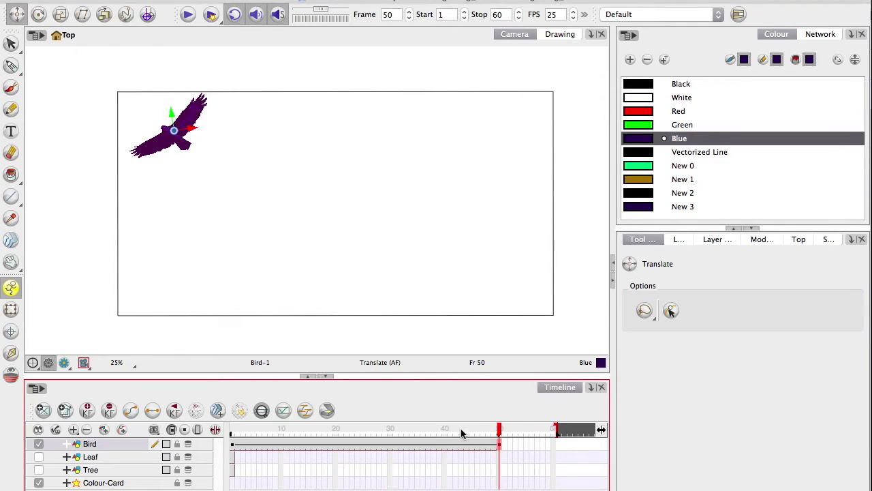
Back in Toon Boom, shorten the scene to end at frame 50 and play the looping bird animation.
click(471, 430)
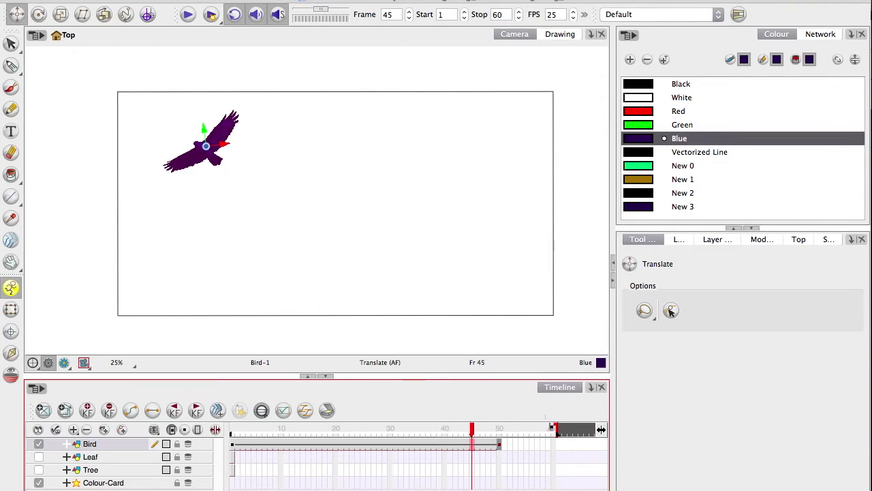
drag(556, 430, 469, 429)
drag(552, 429, 505, 474)
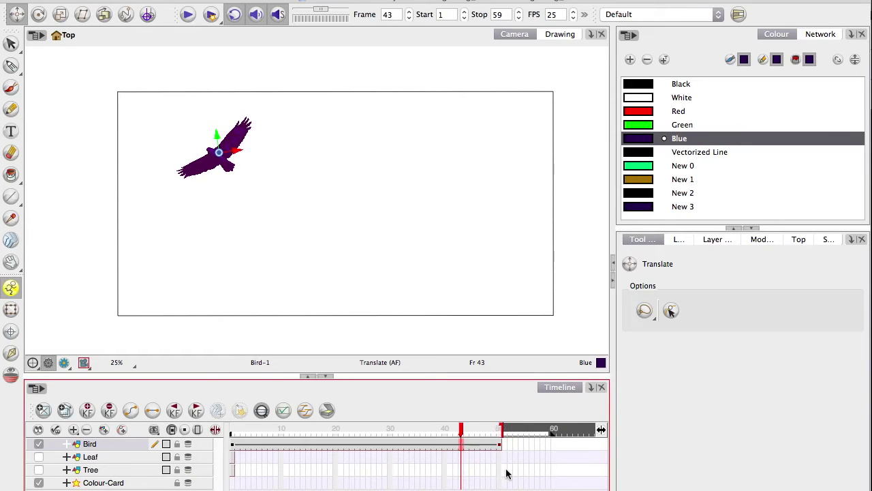
click(199, 15)
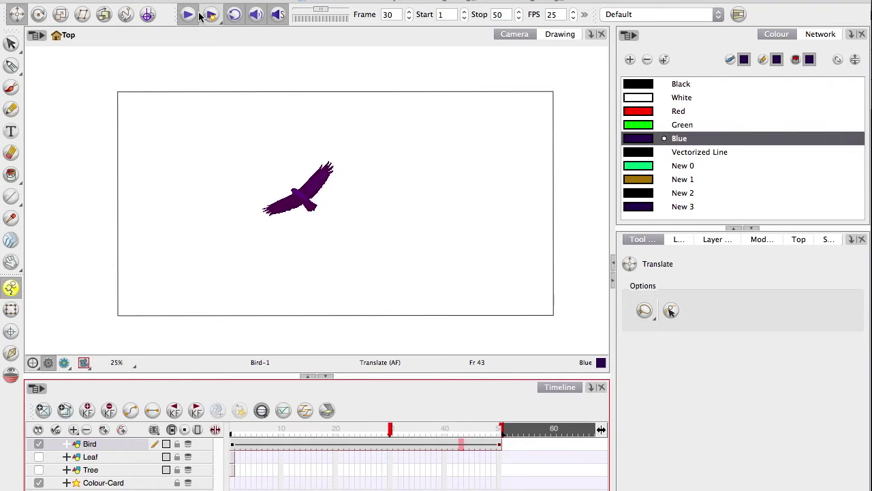
click(308, 429)
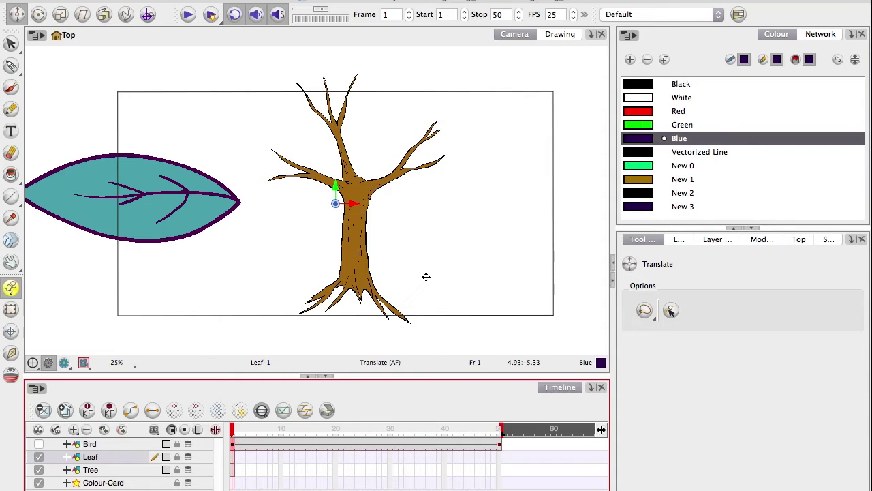
Extend the exposure of the Leaf and Tree drawings together to frame 50 and scrub the timeline to check them.
click(233, 469)
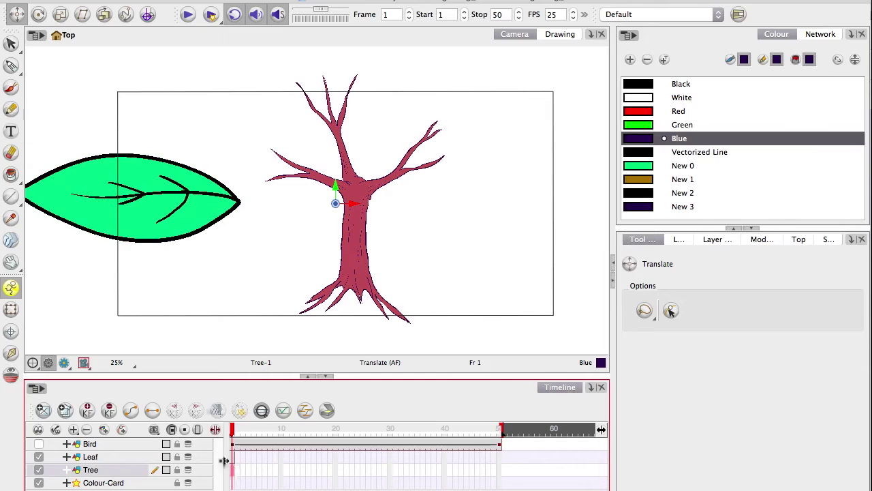
drag(233, 457, 232, 473)
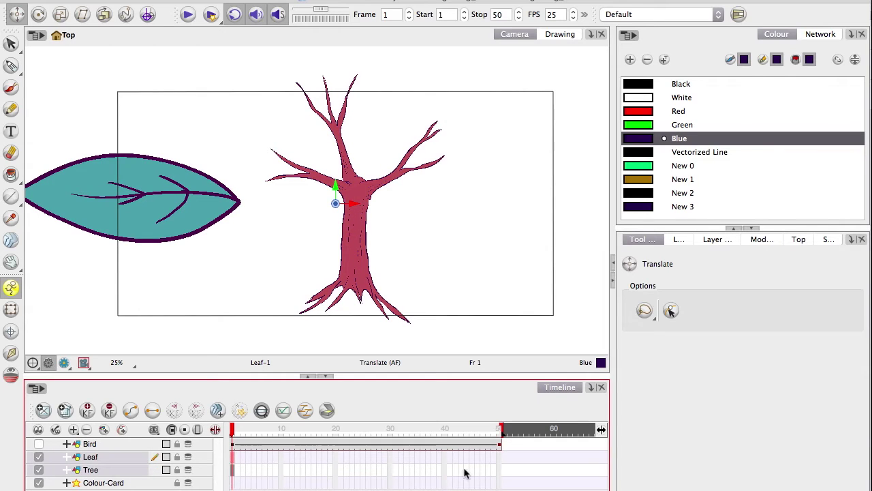
drag(496, 458, 497, 473)
click(474, 467)
click(498, 461)
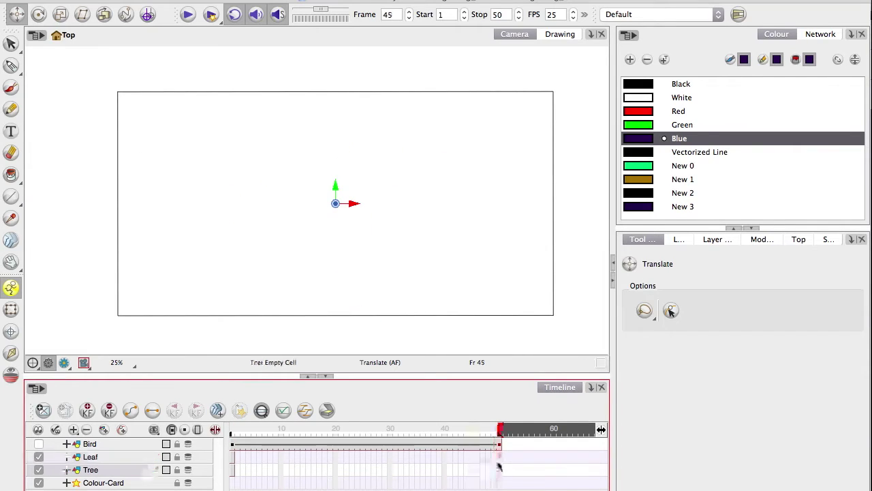
click(500, 458)
right_click(499, 465)
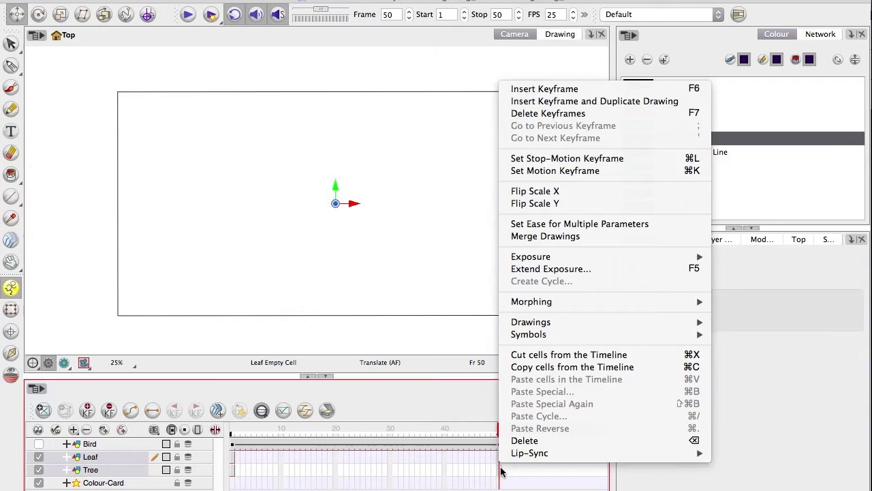
click(525, 271)
drag(419, 431, 407, 447)
Add a parent peg to the Leaf layer.
click(124, 482)
click(99, 456)
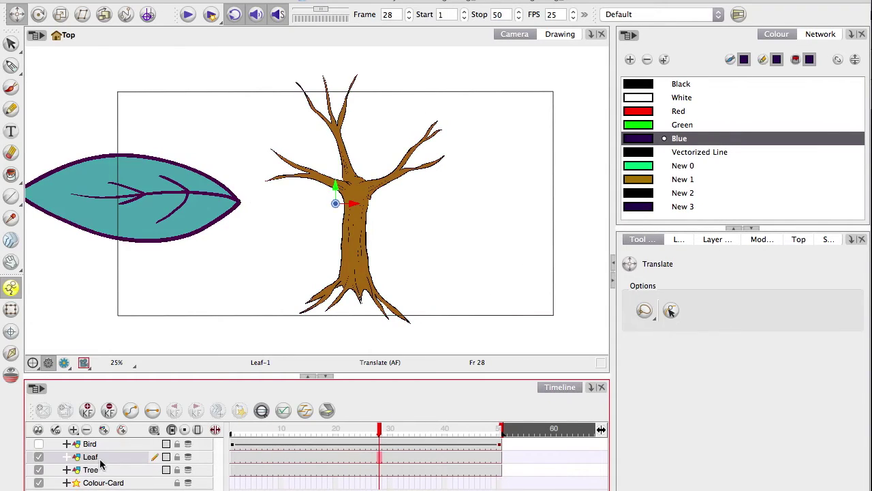
click(110, 469)
click(109, 457)
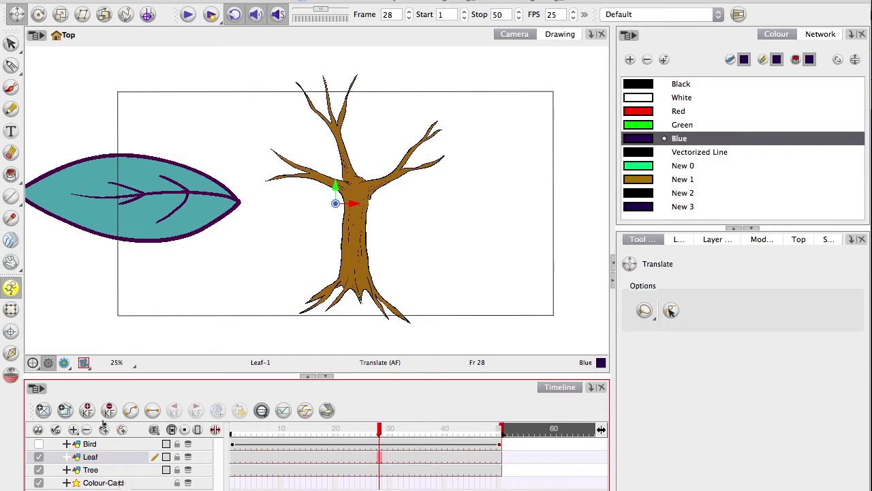
click(122, 430)
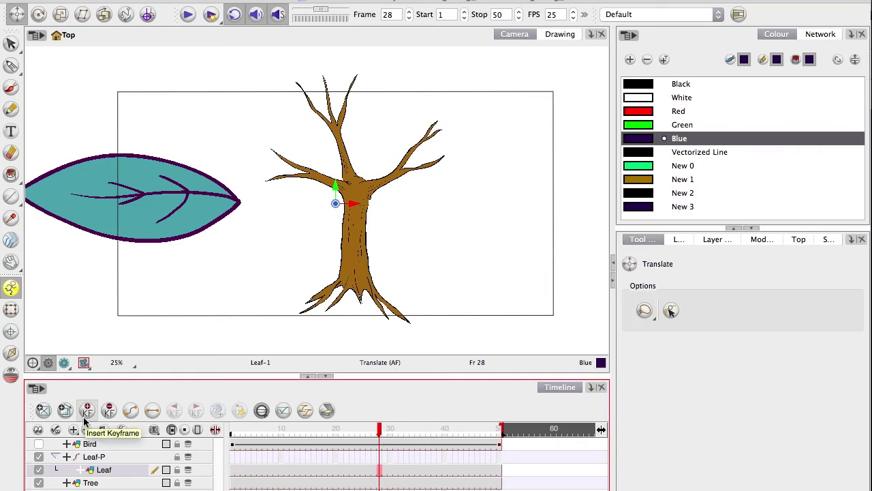
Go to frame 17 and show the Bird layer again.
click(347, 428)
drag(346, 431, 323, 429)
click(38, 444)
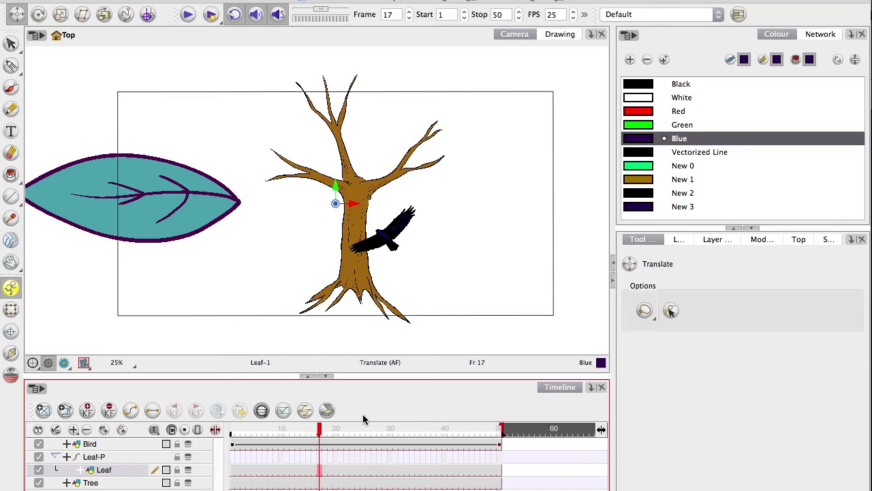
Insert keyframes on the Leaf-P peg at frames 1 and 20.
click(315, 457)
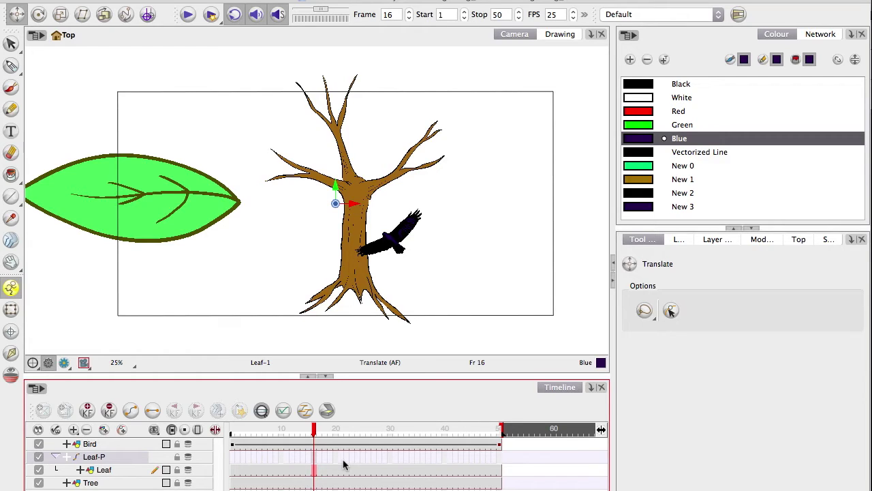
click(232, 469)
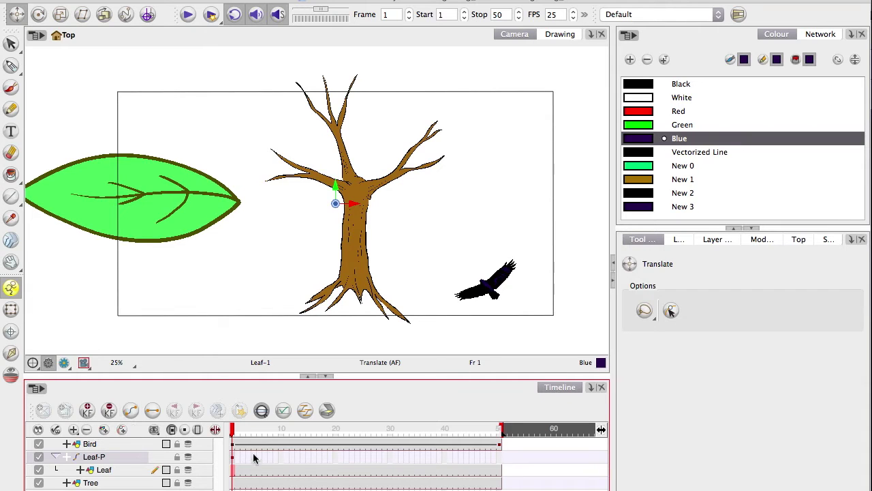
click(336, 467)
click(87, 409)
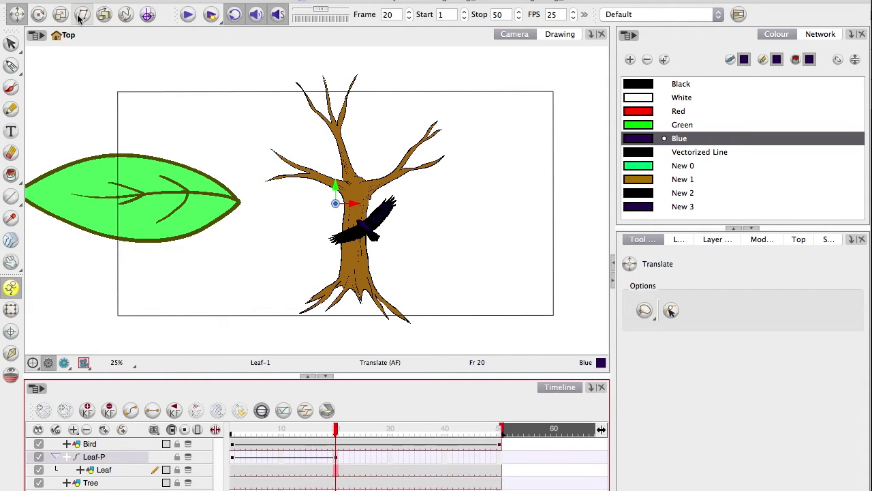
Move the leaf's pivot to its stem-side tip and rotate the leaf counterclockwise at frame 20.
click(38, 13)
click(323, 208)
drag(323, 208, 239, 201)
drag(101, 246, 122, 327)
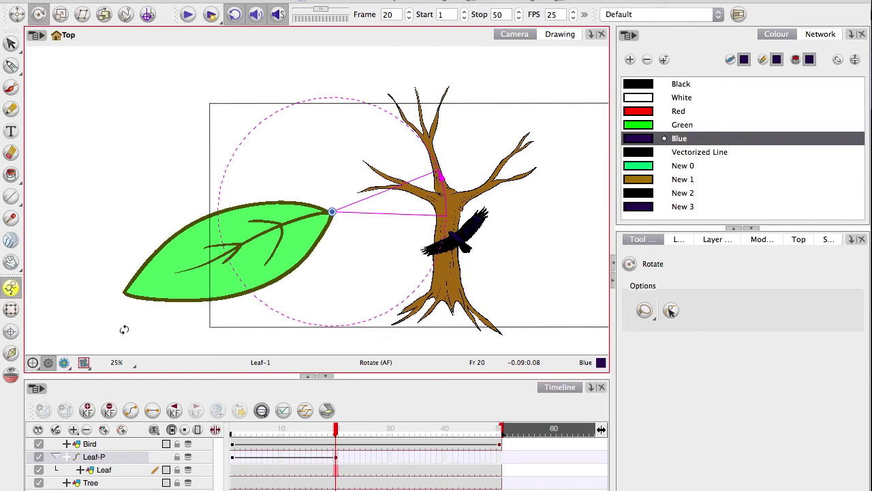
Rotate the leaf clockwise at frame 1 and compare the start pose with the end pose.
click(231, 431)
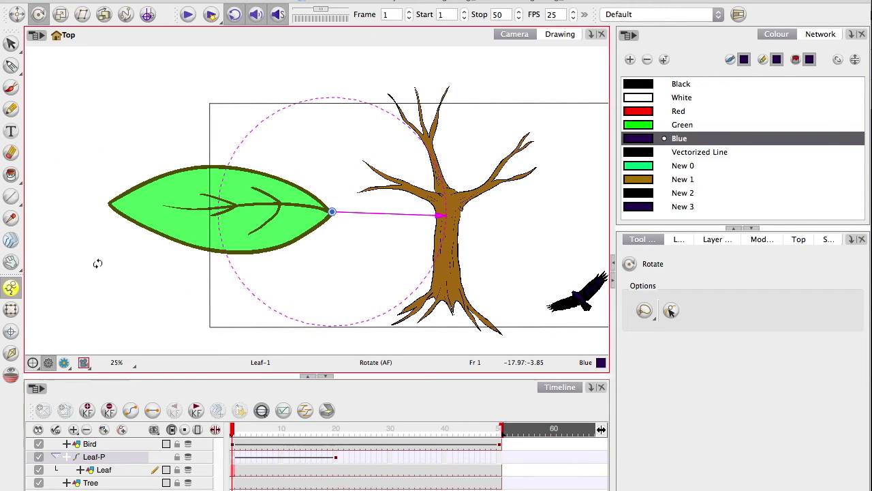
drag(98, 263, 98, 214)
click(347, 431)
click(231, 431)
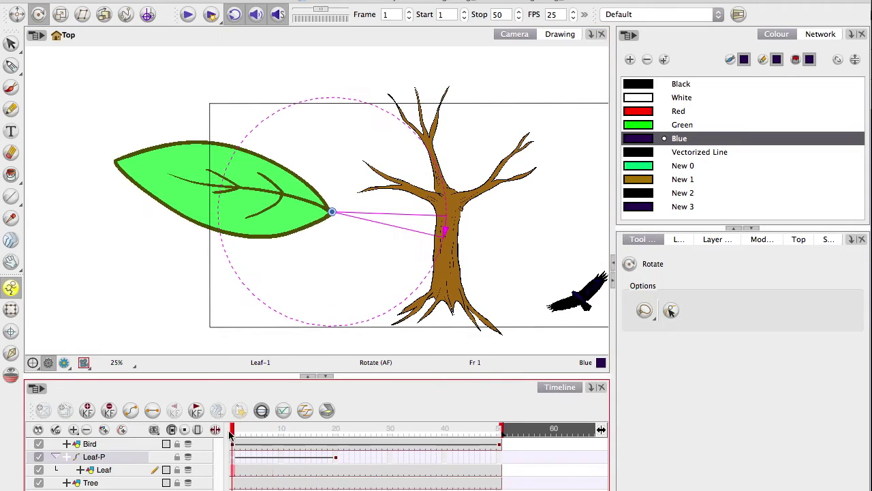
click(341, 430)
click(231, 430)
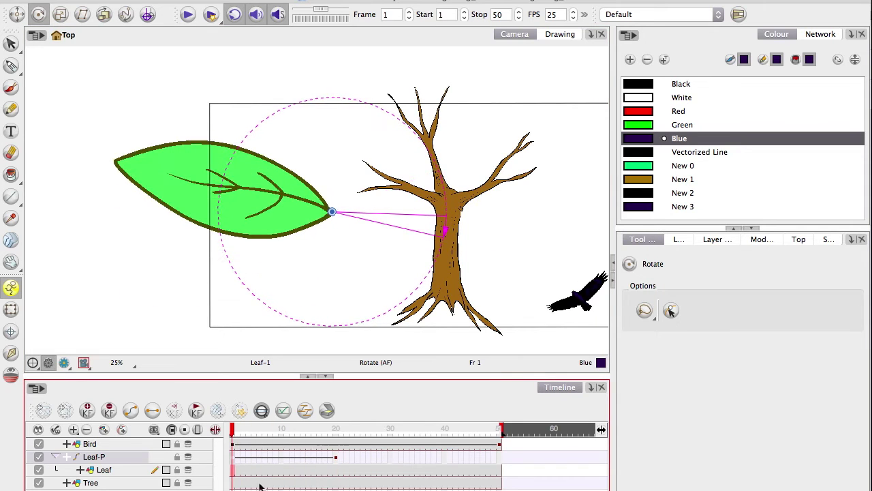
Continue the Leaf-P motion after frame 20 with a motion keyframe, bringing the leaf back to its start pose at frame 40.
click(335, 457)
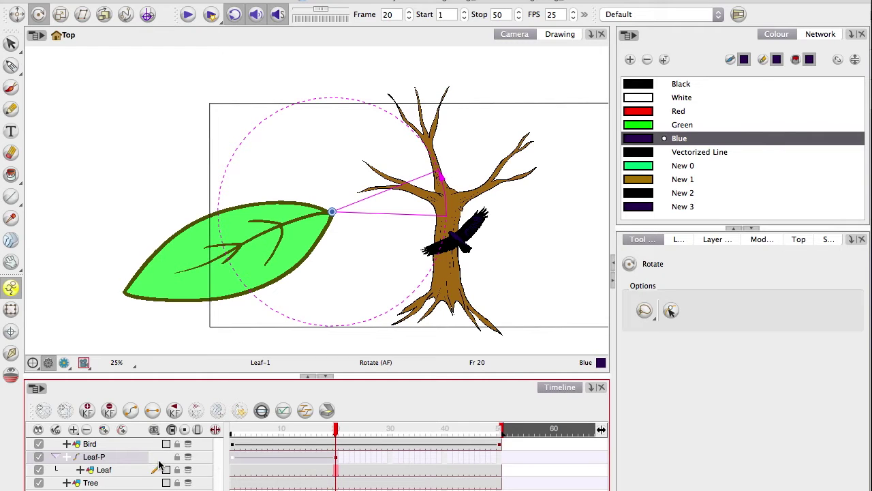
click(342, 458)
right_click(343, 459)
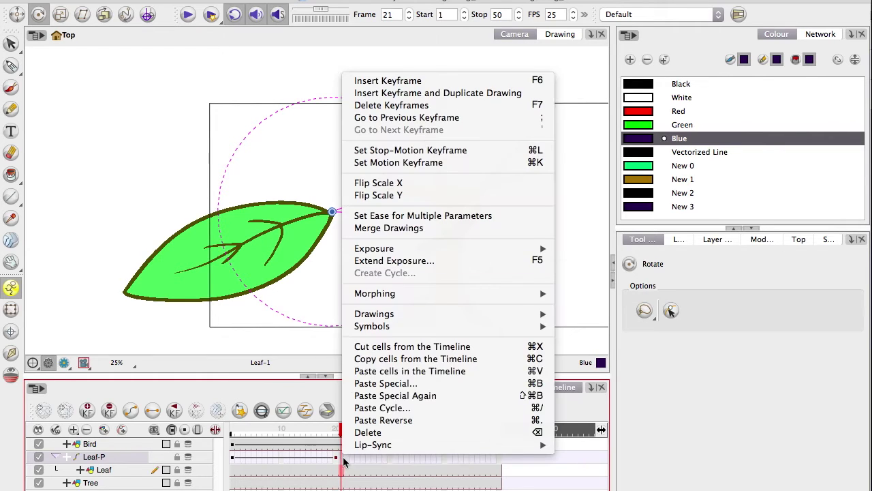
click(356, 418)
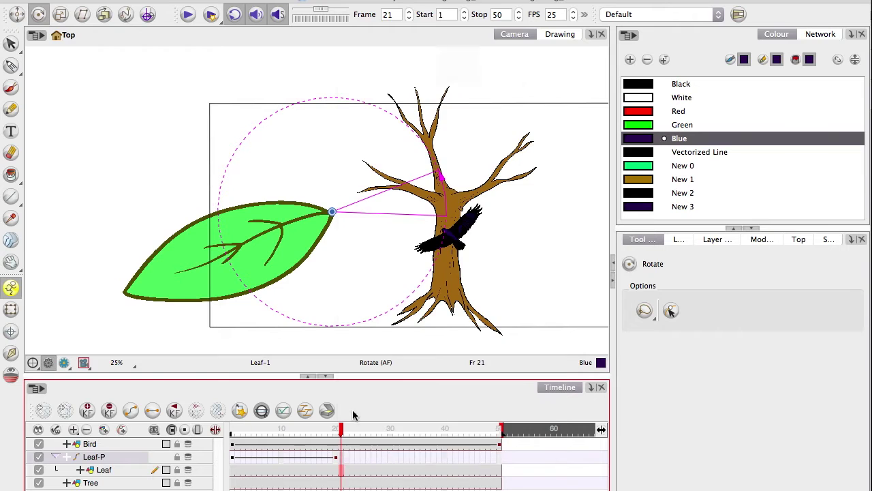
drag(321, 432, 231, 431)
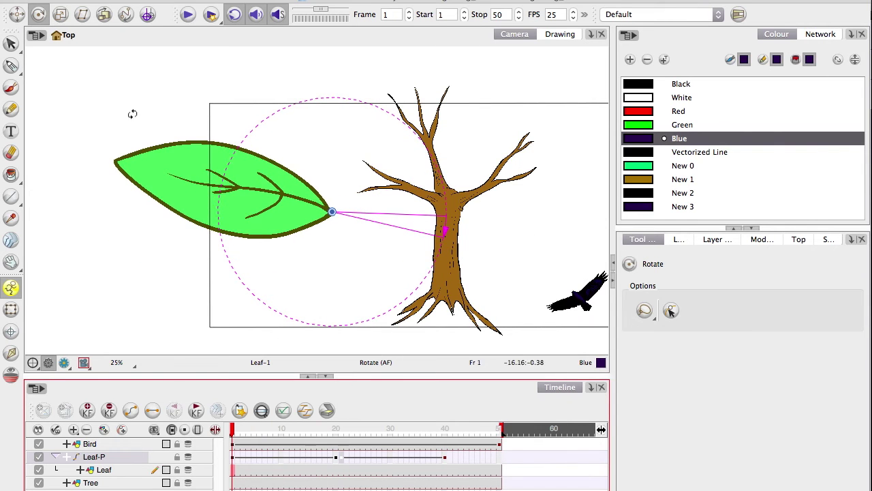
Play back the extended leaf motion and inspect the leaf's pose at frames 20 and 16.
click(188, 15)
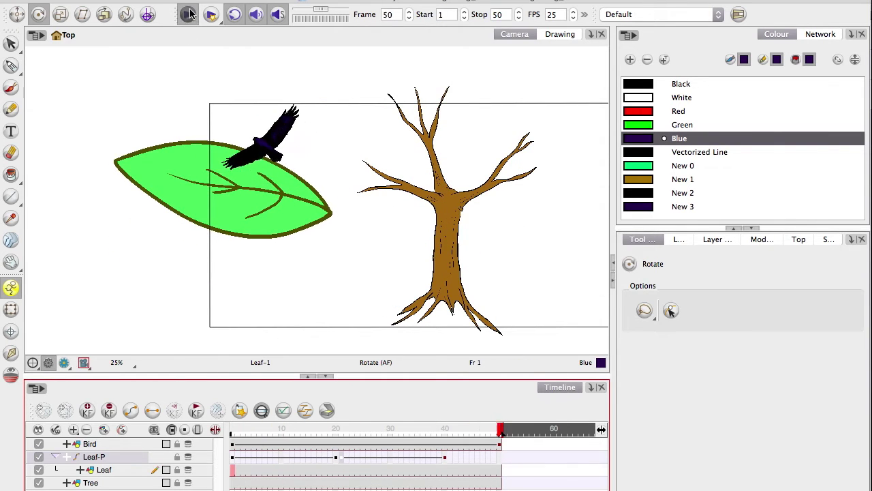
click(343, 461)
click(335, 459)
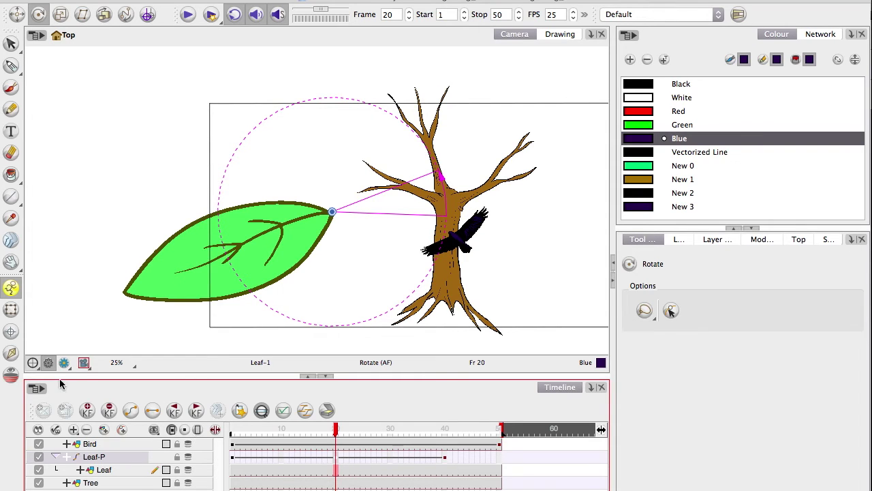
click(314, 459)
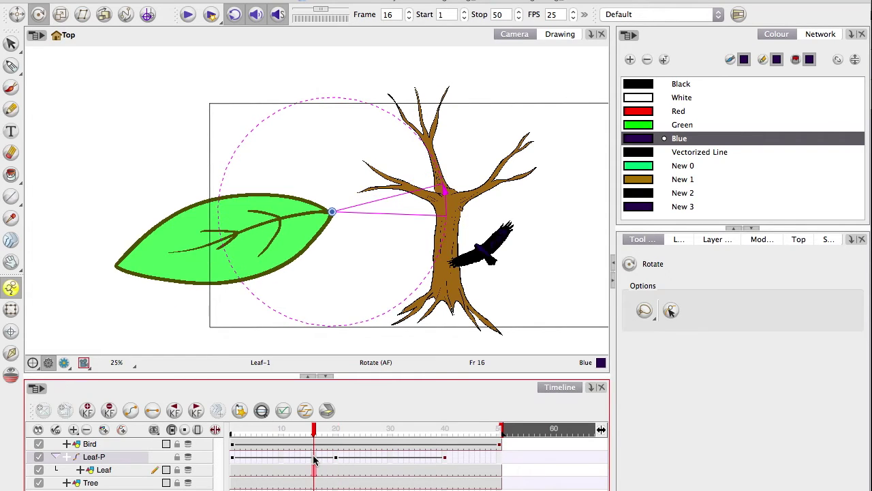
Switch to Flash and set the bird classic tween's ease to -100 at frame 1.
key(super+Tab)
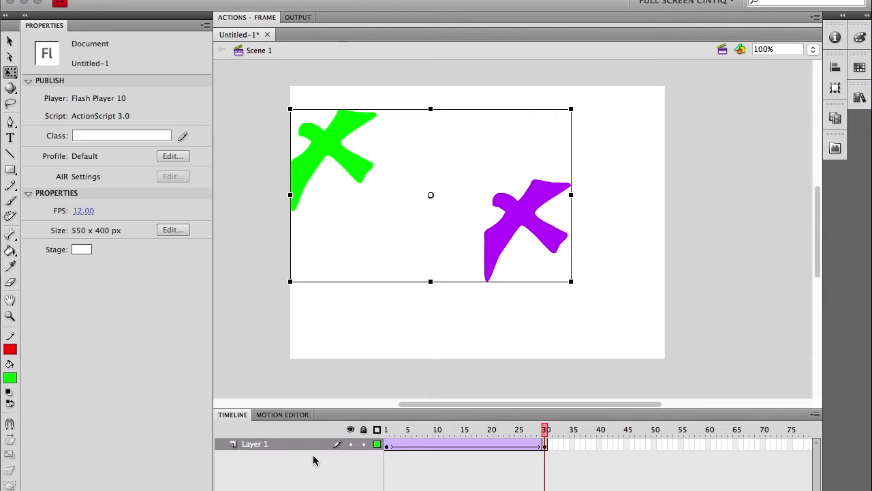
click(312, 235)
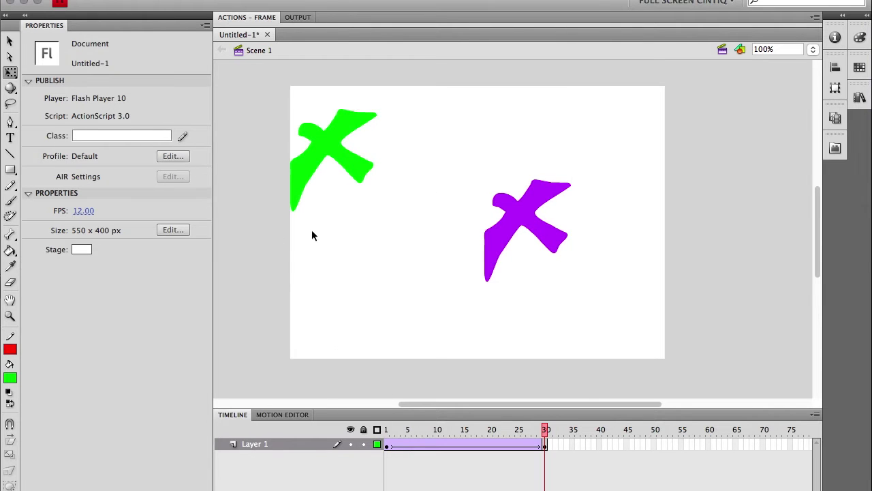
click(324, 167)
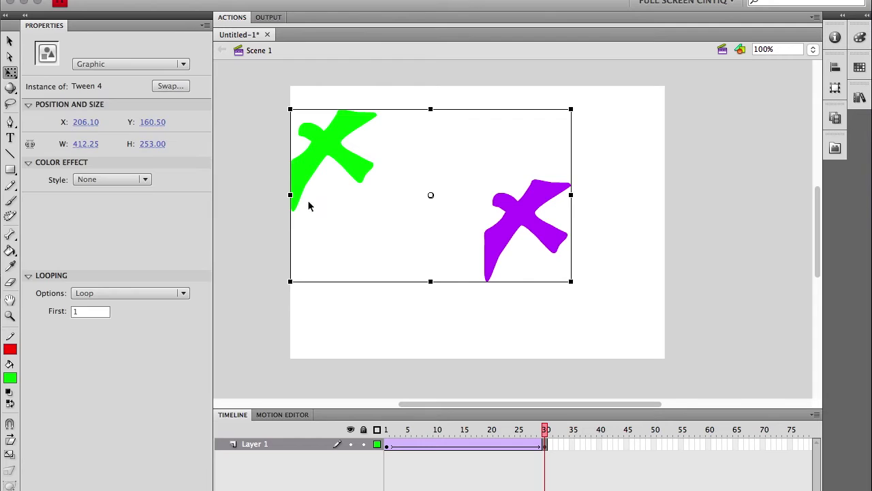
click(388, 447)
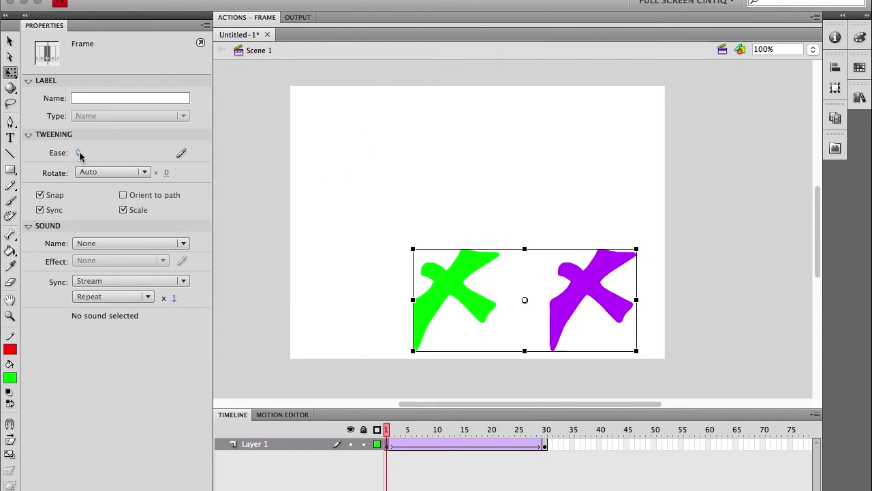
drag(78, 155, 9, 154)
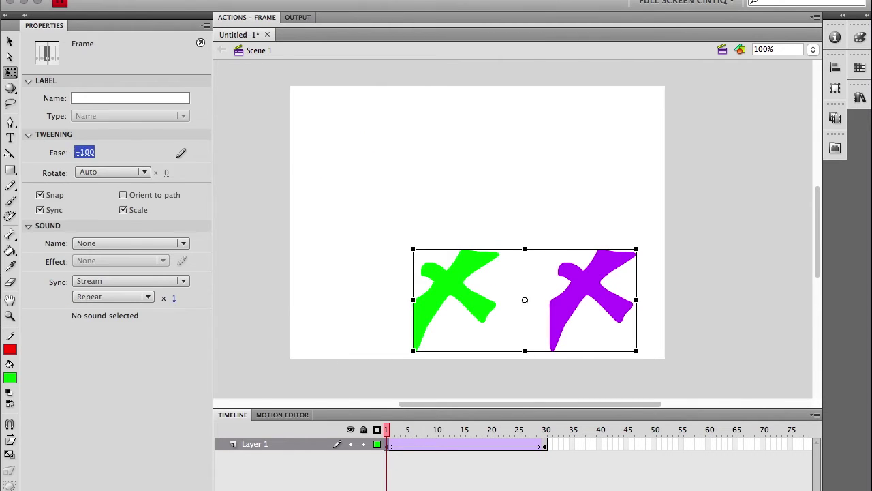
Examine the eased tween's frame properties near its end, at frames 29 and 30.
click(547, 447)
click(541, 445)
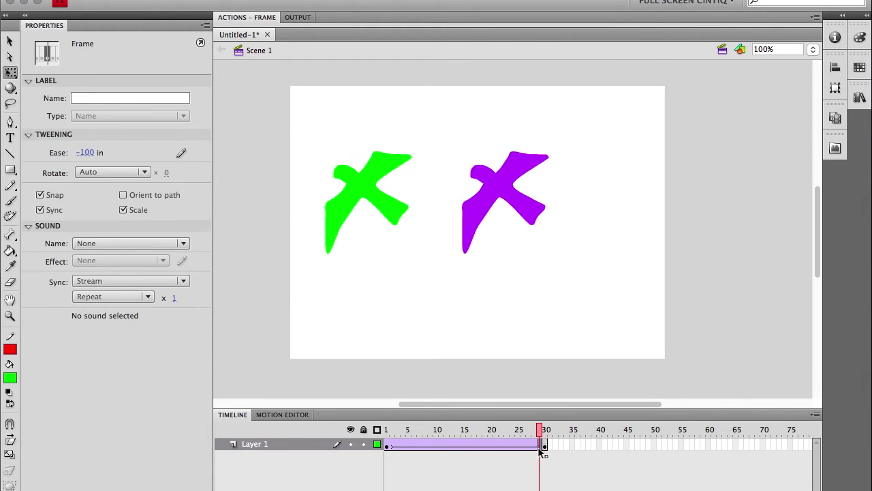
click(300, 470)
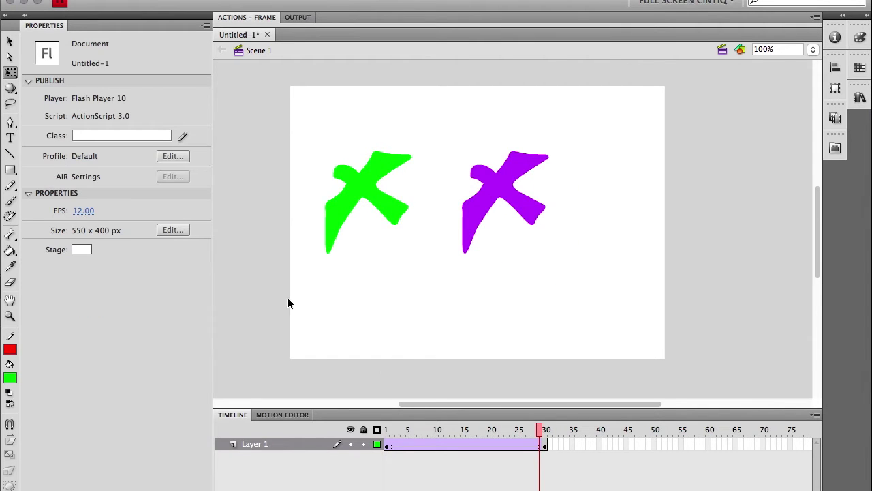
click(544, 447)
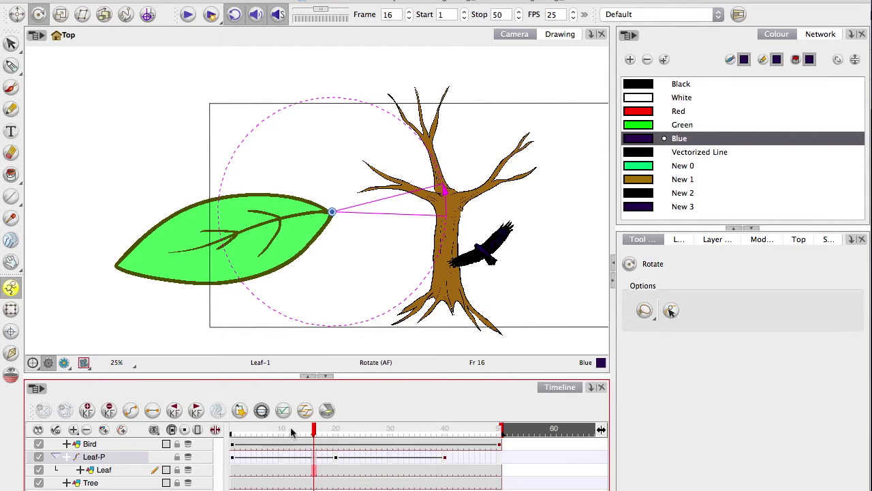
Back in Toon Boom, set both the left and right time ratios of the leaf's frame 20 ease to 50 and apply them.
click(334, 457)
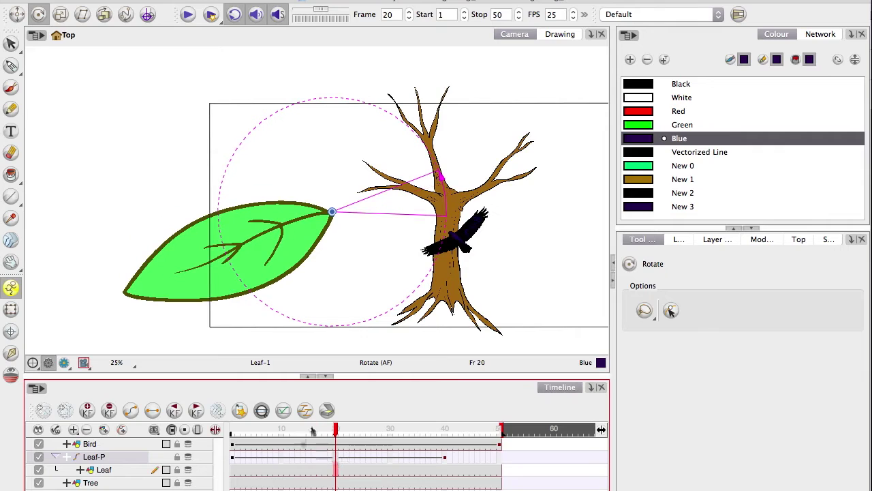
click(305, 410)
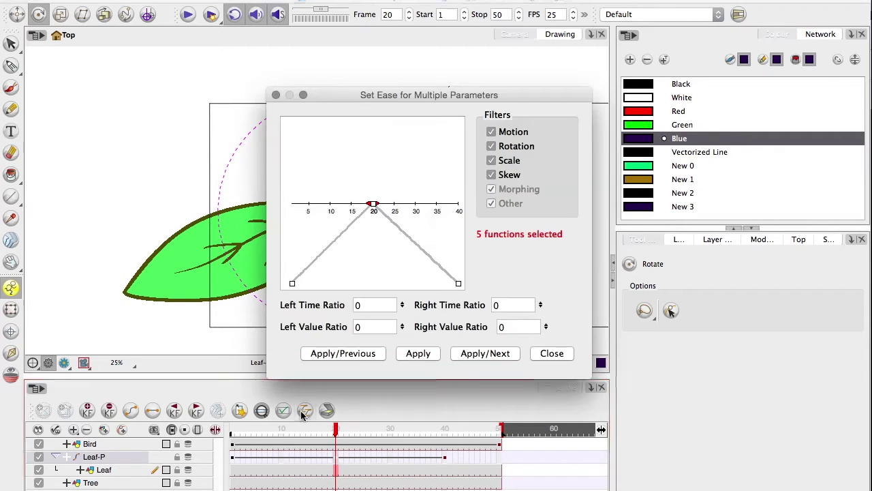
drag(357, 96, 325, 66)
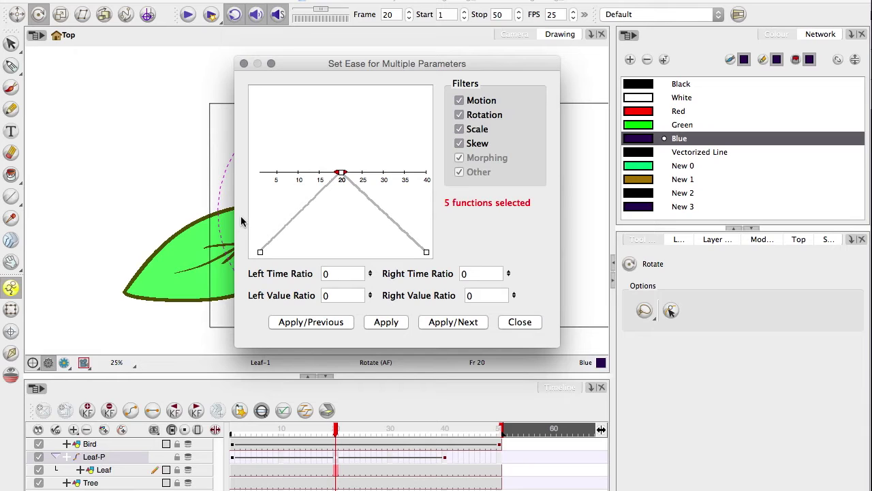
double_click(476, 273)
text(50)
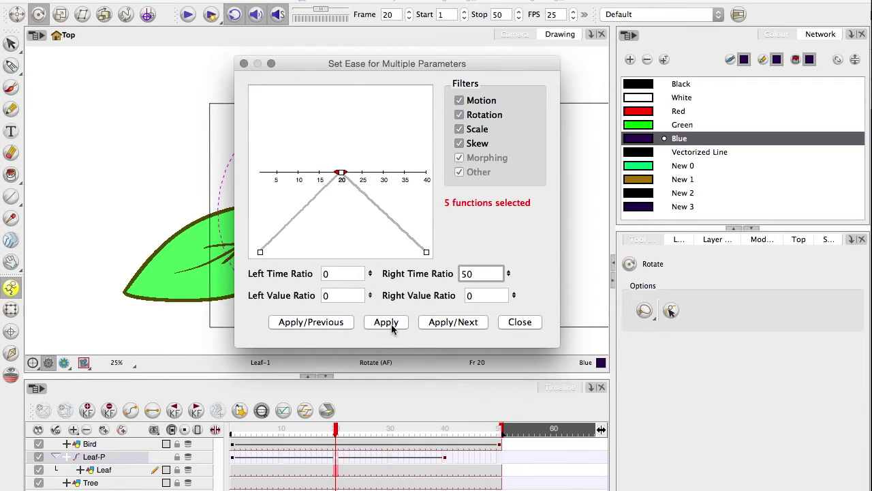
click(390, 324)
double_click(341, 274)
text(50)
click(373, 318)
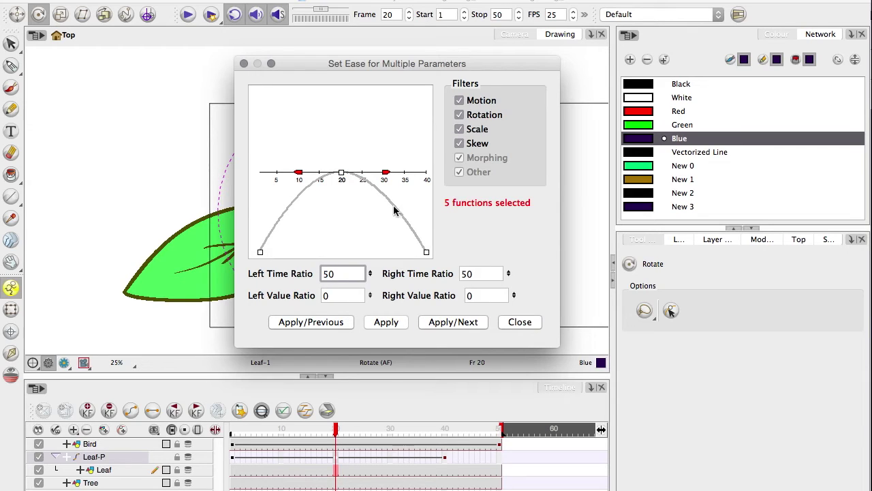
Set the right time ratio of the leaf's frame 1 keyframe to 50 and apply it.
click(320, 322)
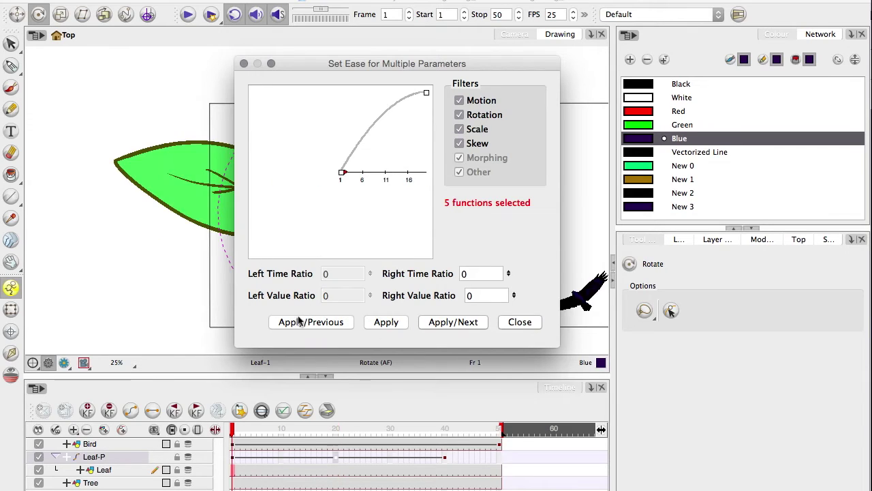
drag(475, 275, 423, 273)
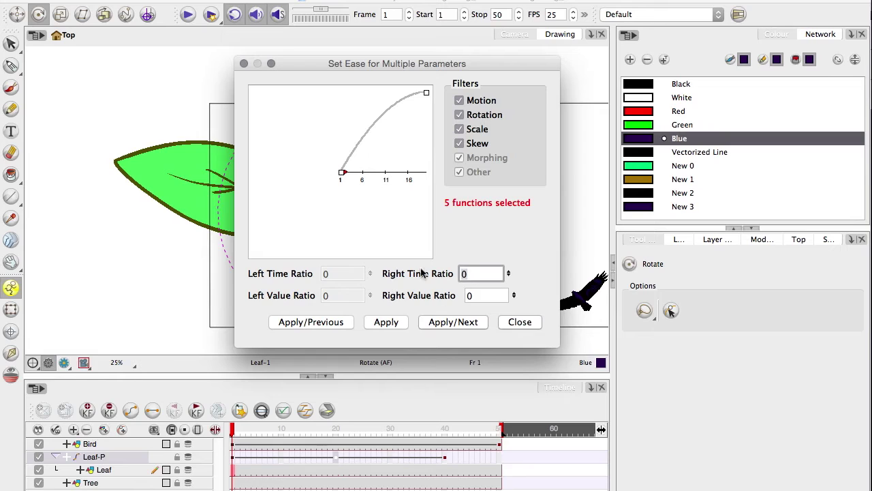
drag(508, 275, 509, 270)
drag(473, 273, 452, 271)
click(444, 325)
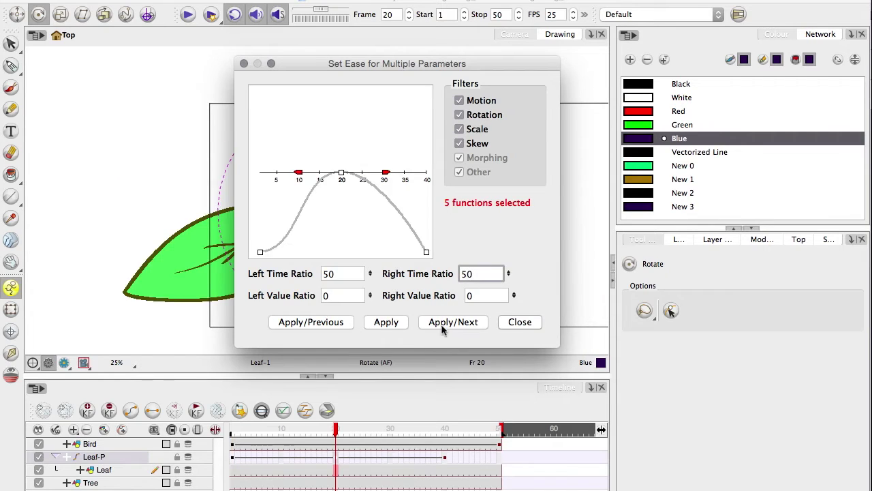
Set the left time ratio of the leaf's frame 40 keyframe to 50, apply it and play back the eased motion.
click(445, 324)
click(341, 278)
text(50)
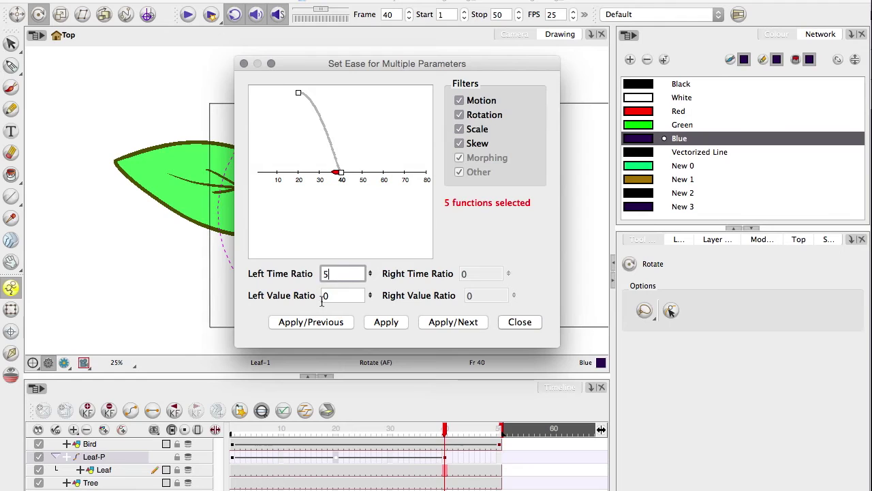
click(382, 323)
click(386, 322)
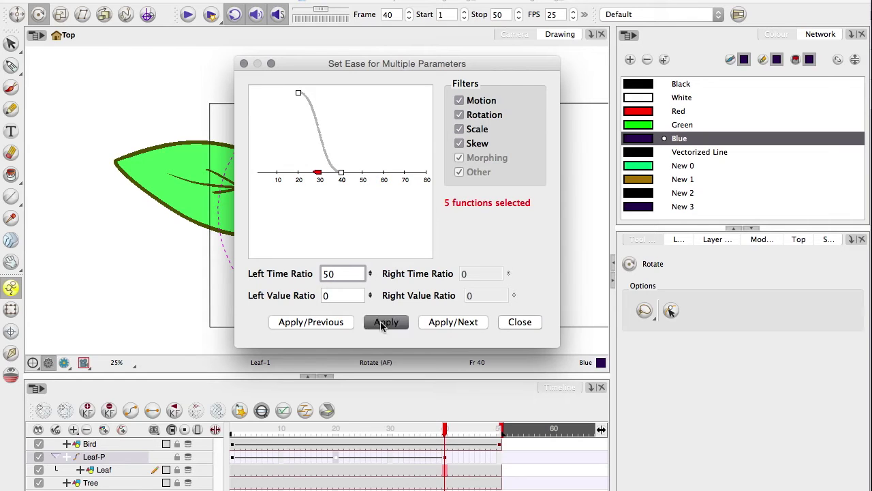
click(311, 322)
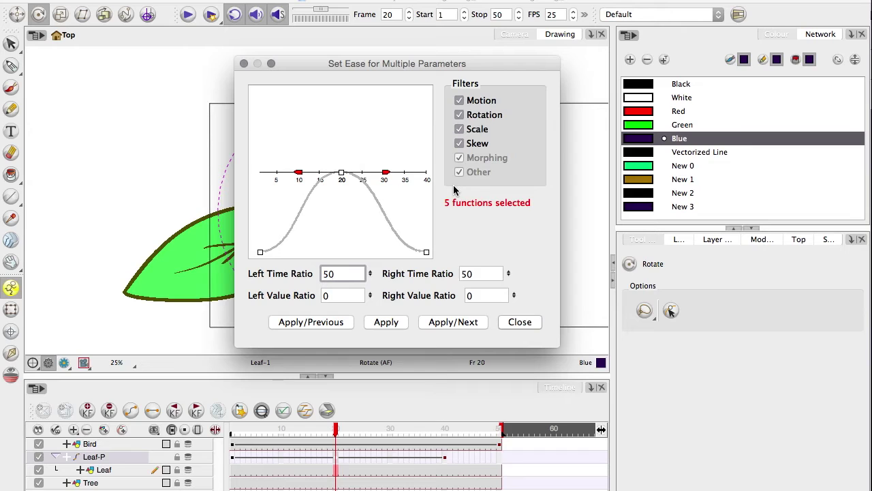
click(513, 323)
click(205, 16)
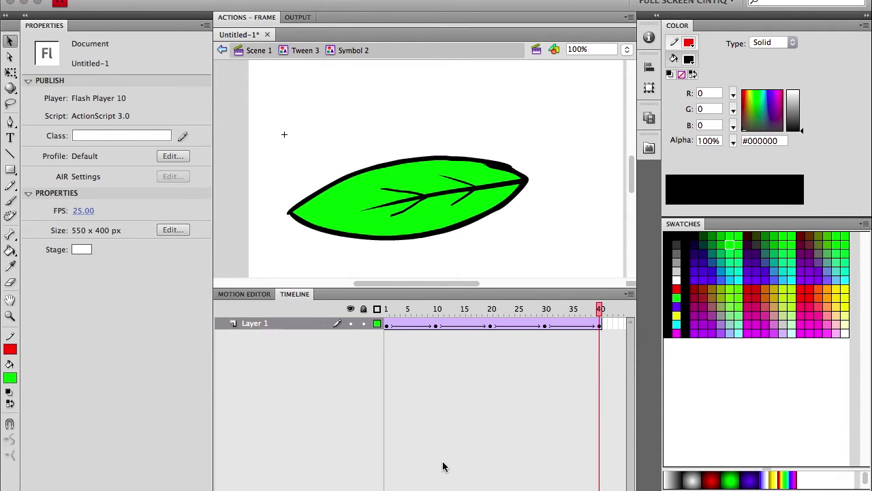
Switch to Flash, scrub the leaf's classic tweens and examine the ease setting between frames 1 and 10.
drag(409, 308, 436, 325)
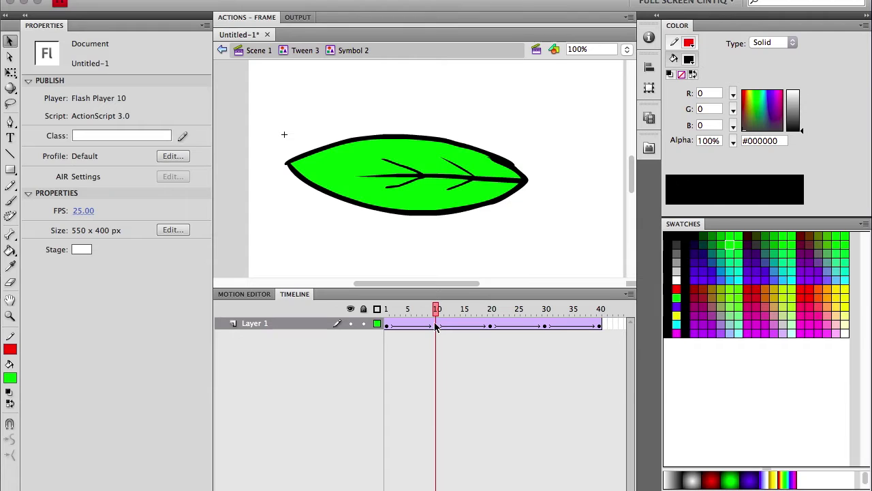
click(436, 327)
click(418, 326)
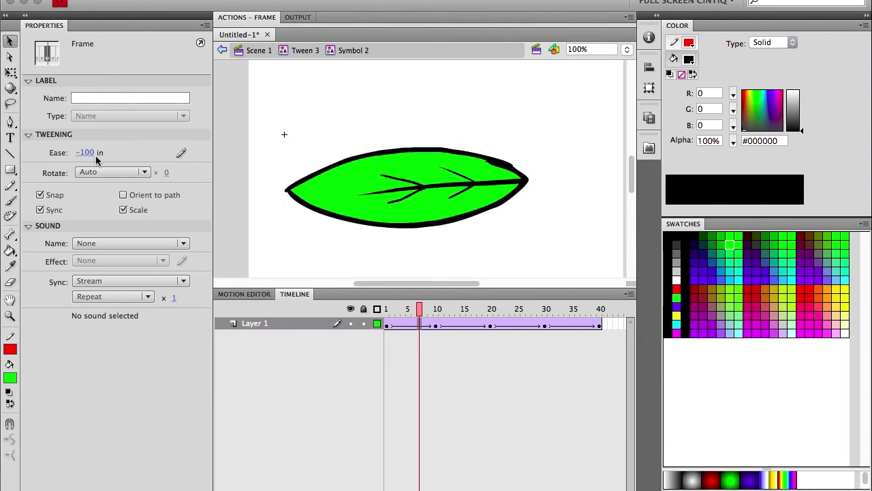
drag(463, 309, 485, 290)
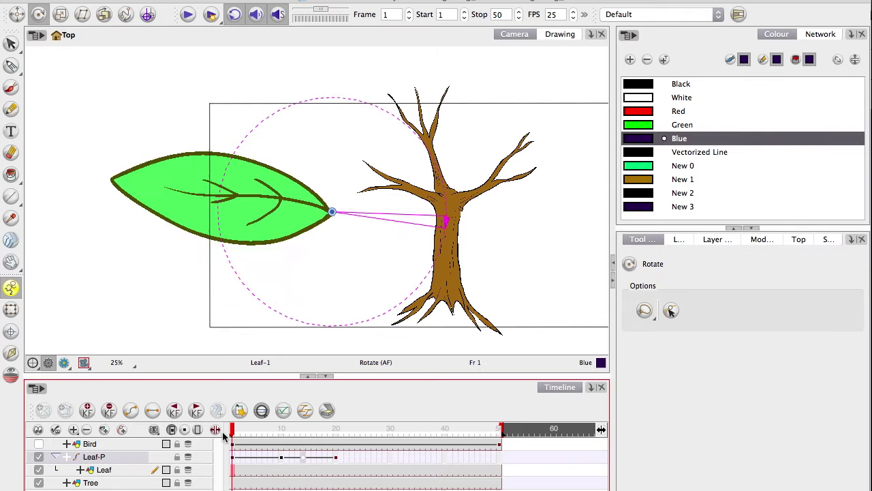
In Toon Boom, finish applying the ease to the Leaf-P keyframes up to frame 20 and play back the leaf's movement.
click(484, 353)
click(551, 353)
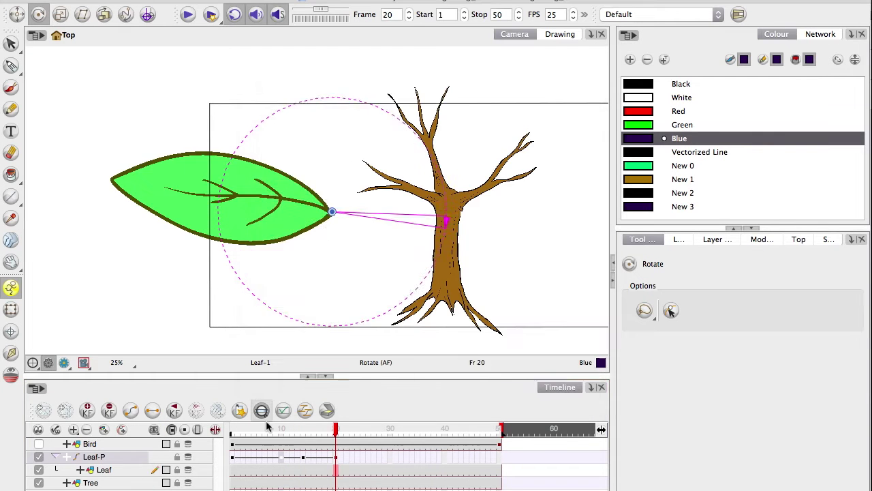
click(187, 14)
drag(243, 430, 251, 455)
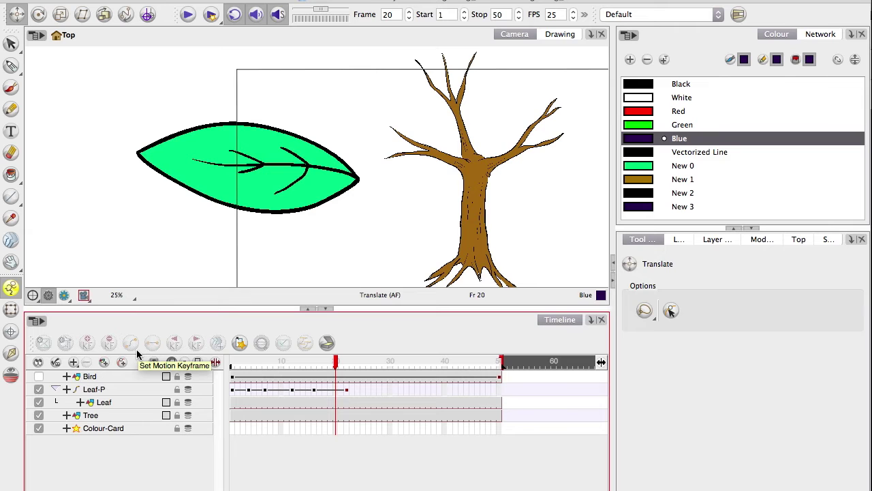
Play back the leaf animation with its additional keyframes and inspect the leaf at frames 18 and 22.
click(187, 15)
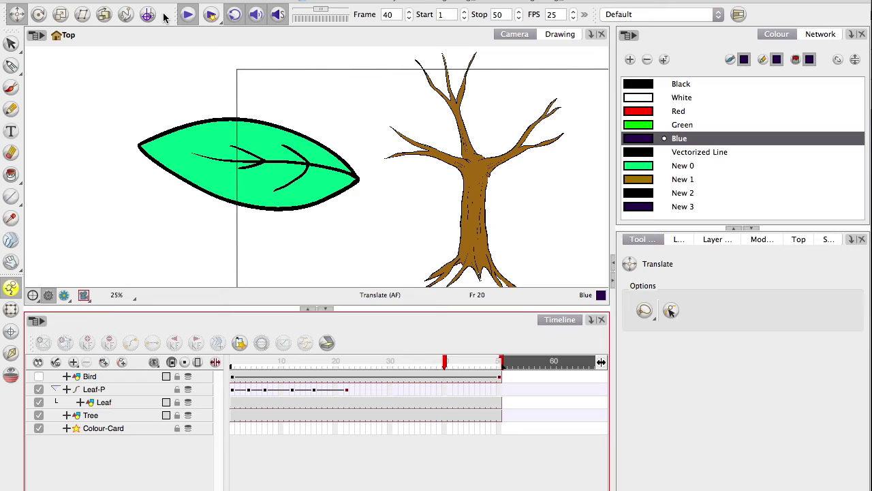
click(325, 361)
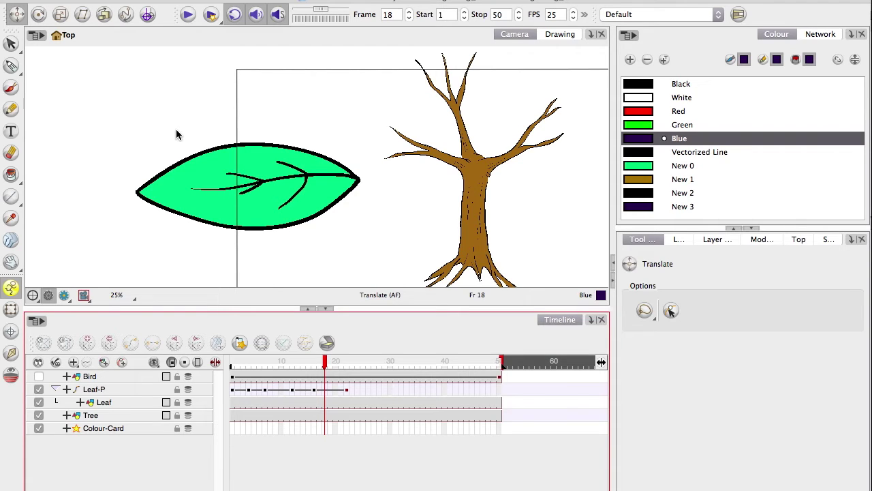
click(347, 390)
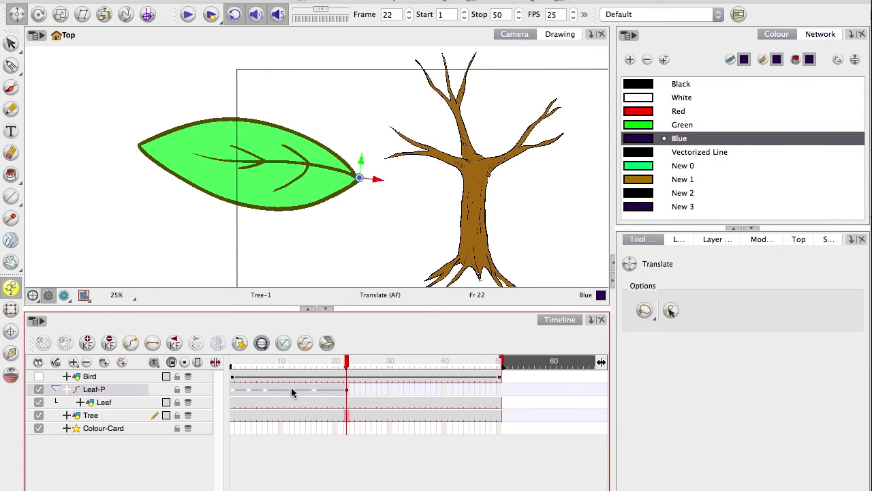
Paste the Leaf-P keyframes as a cycle from frame 23 with 5 cycles of type Normal (forward), and play back the result.
click(356, 402)
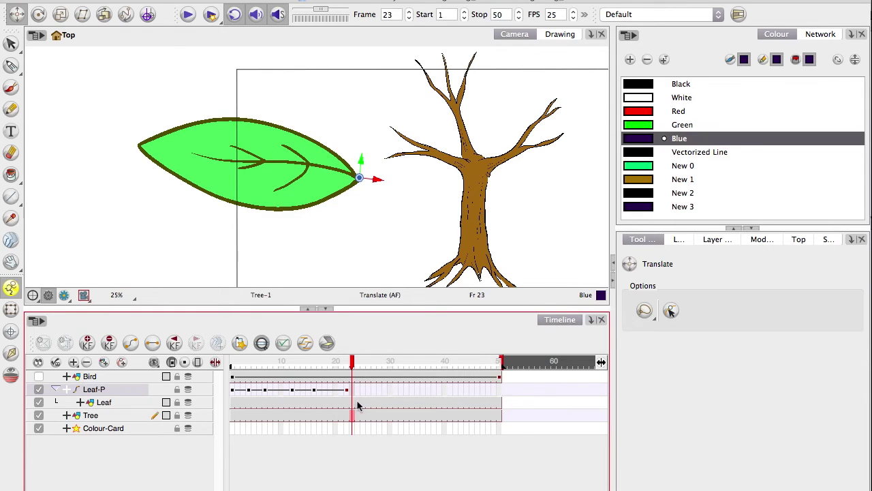
right_click(353, 393)
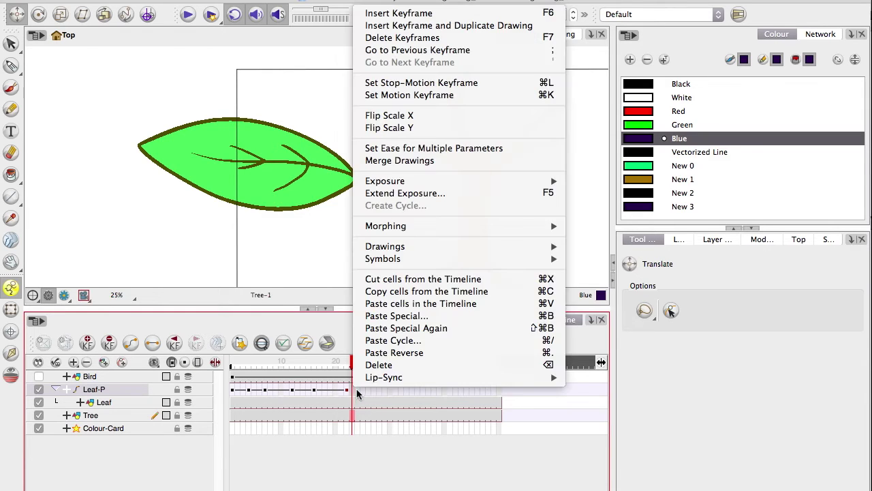
click(374, 341)
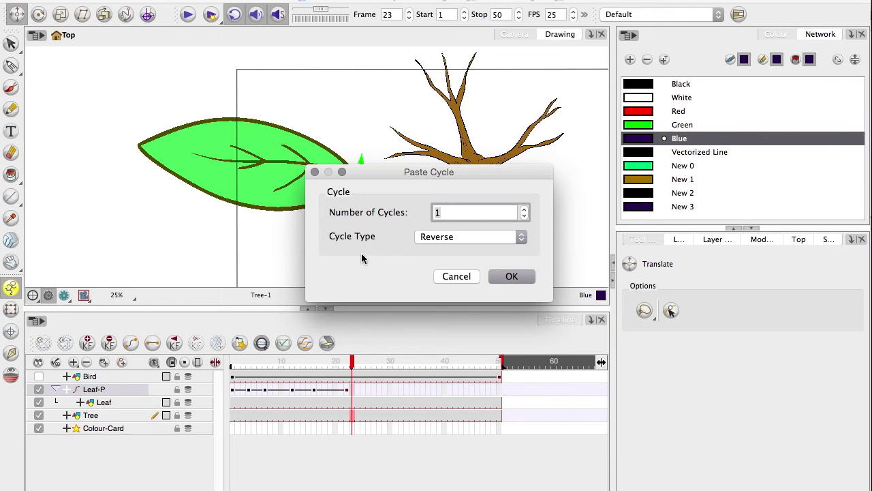
click(420, 240)
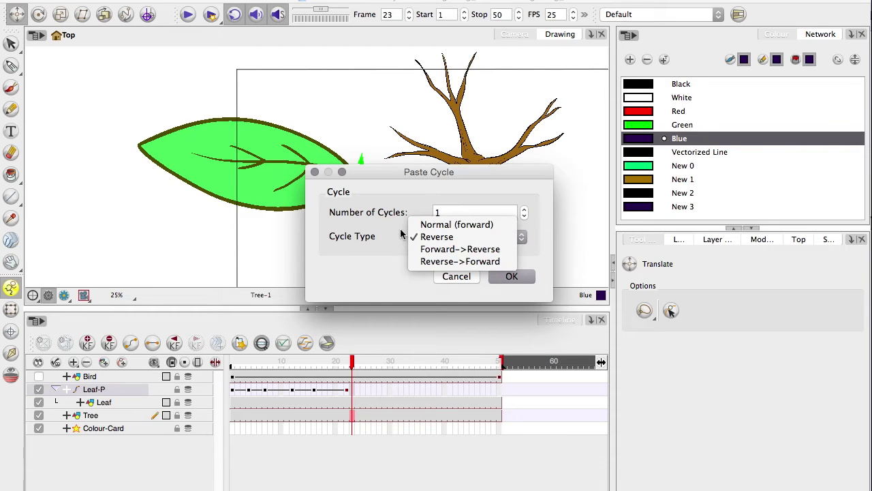
click(417, 226)
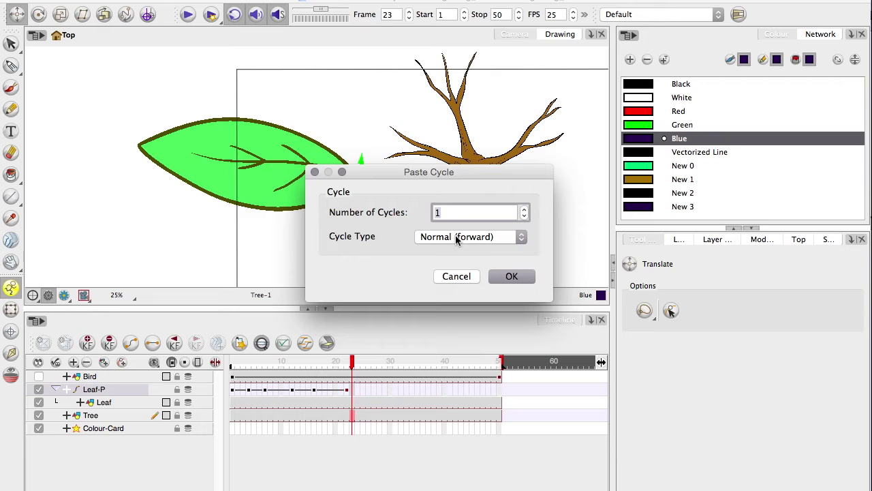
text(5)
click(424, 237)
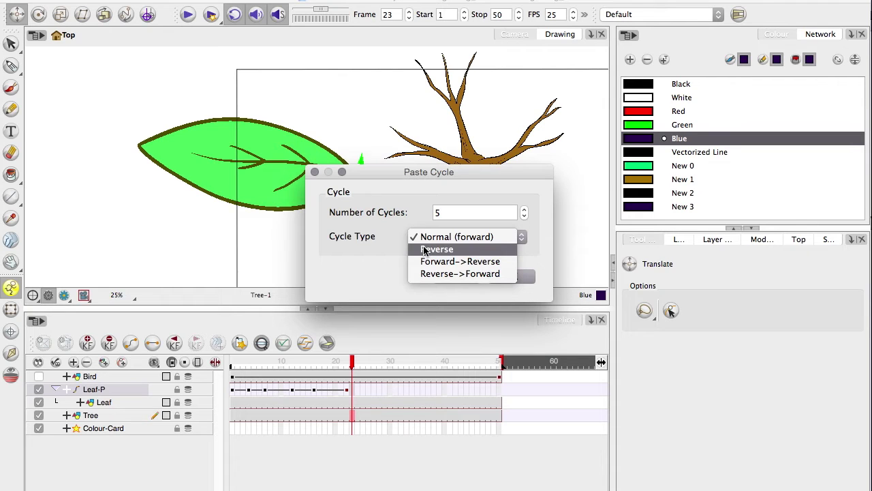
click(395, 270)
click(509, 279)
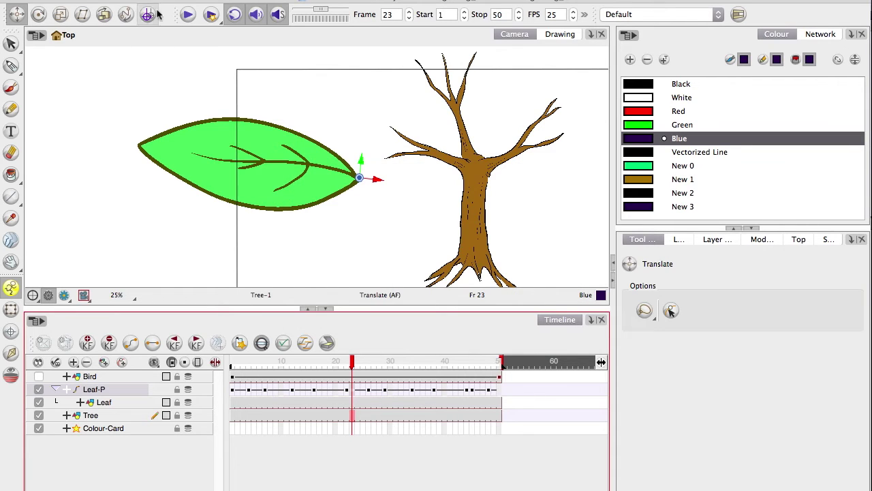
click(187, 14)
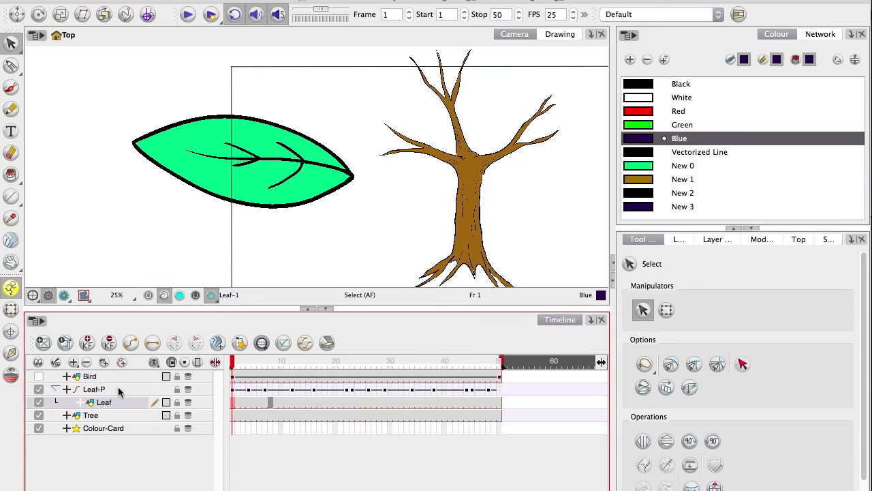
Add a parent peg above Leaf-P and select the new Leaf-P-P layer at frame 1.
click(120, 389)
click(122, 363)
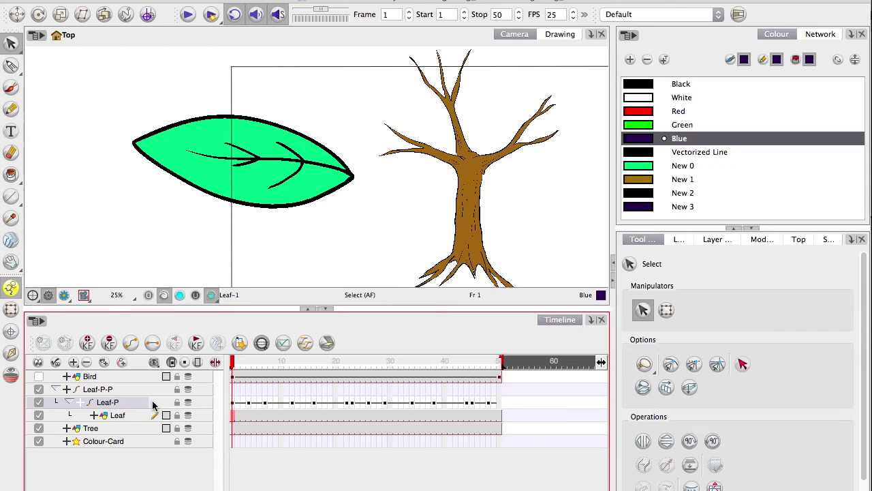
click(235, 389)
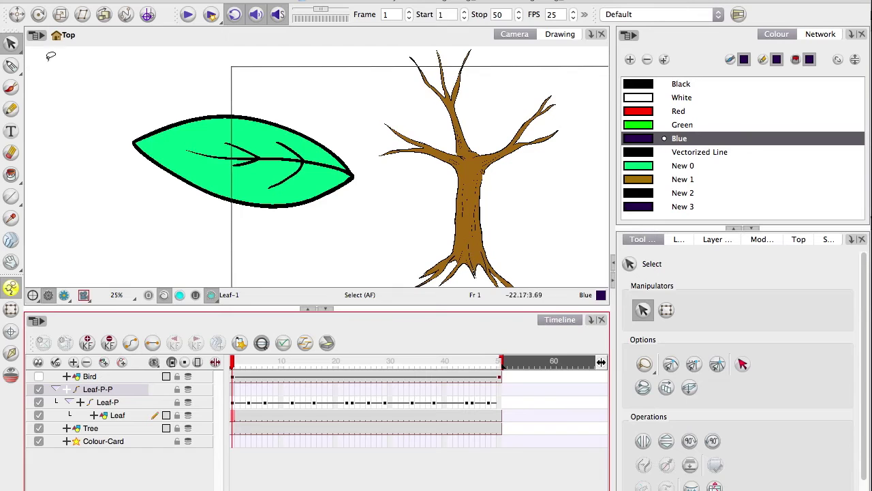
Shift the leaf on the Leaf-P-P peg toward the tree and scale it down to a small leaf.
click(16, 15)
drag(235, 208, 269, 187)
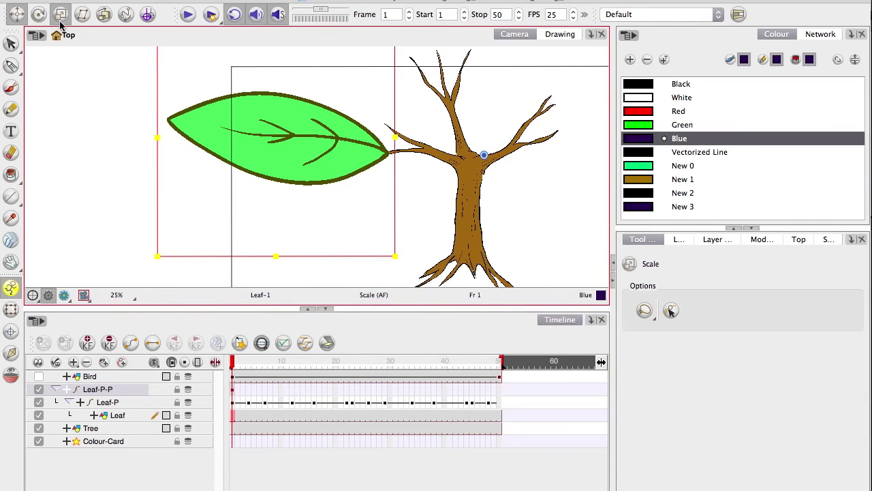
drag(208, 182, 471, 166)
Move the small leaf beside the tree's lower-left branch and rotate it counterclockwise so its tip points down.
key(space)
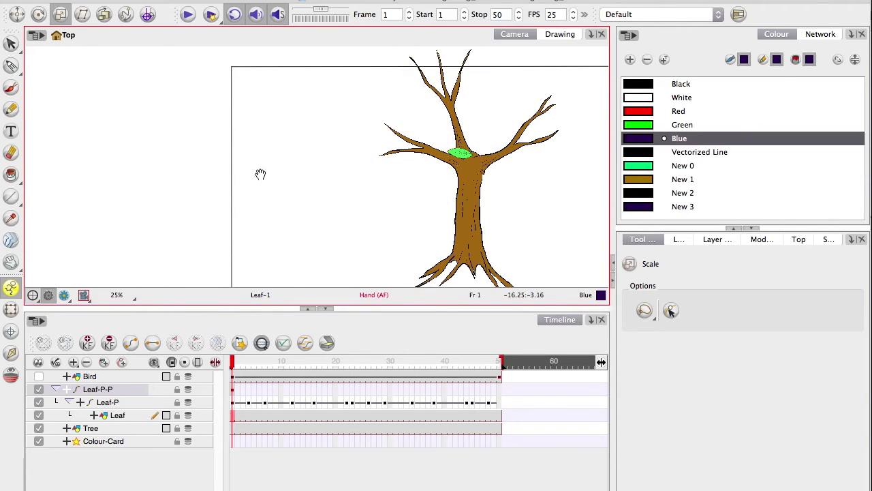
key(2)
key(2)
click(17, 15)
drag(499, 237, 305, 234)
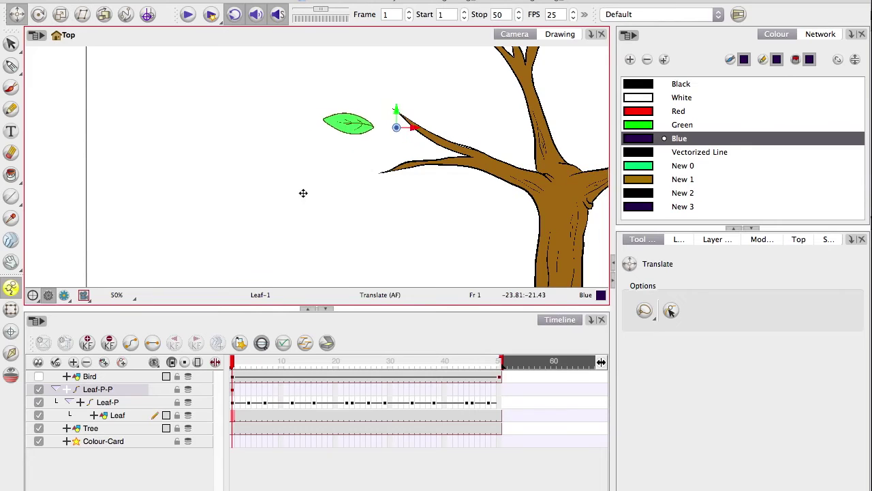
key(alt+3)
drag(263, 198, 280, 261)
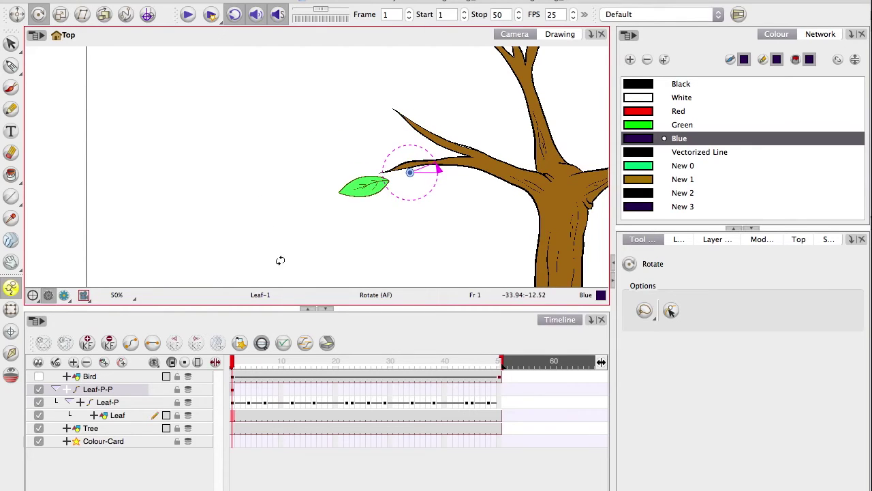
Place the Leaf-P-P pivot on the leaf's stem end and attach the leaf to the tip of the lower-left branch.
scroll(302, 230, up, 3)
key(alt+2)
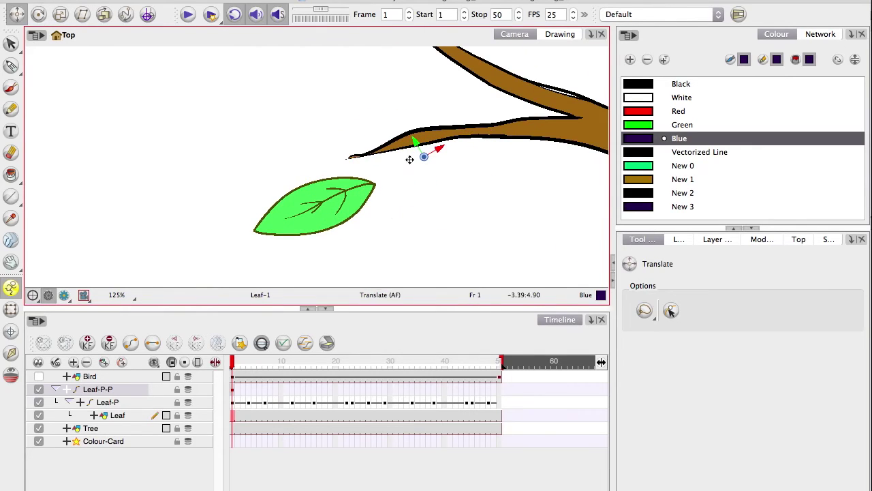
drag(424, 157, 373, 186)
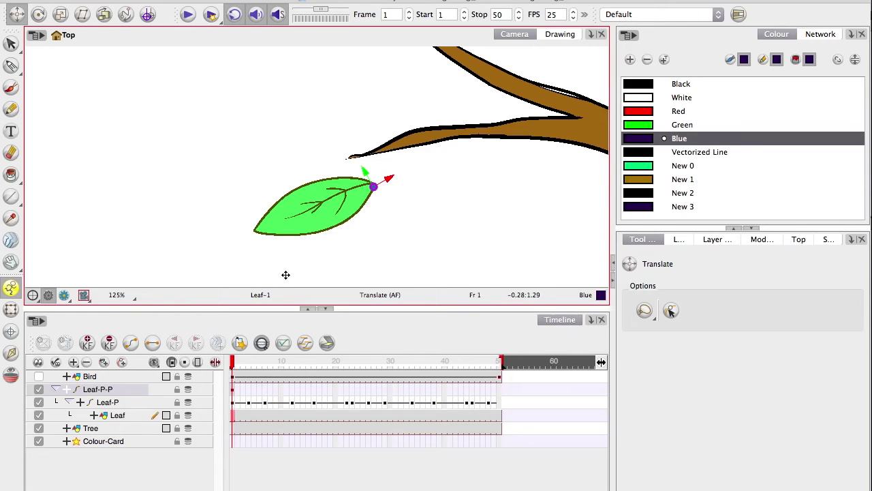
drag(254, 231, 232, 203)
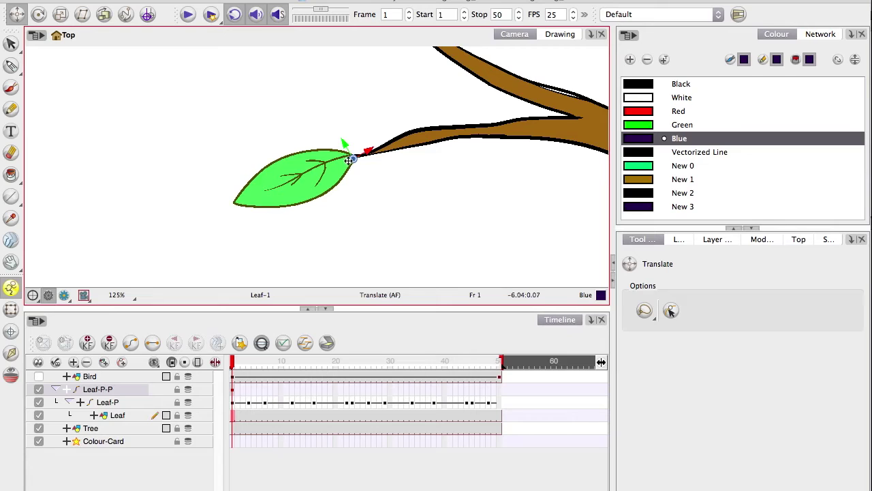
drag(353, 159, 354, 156)
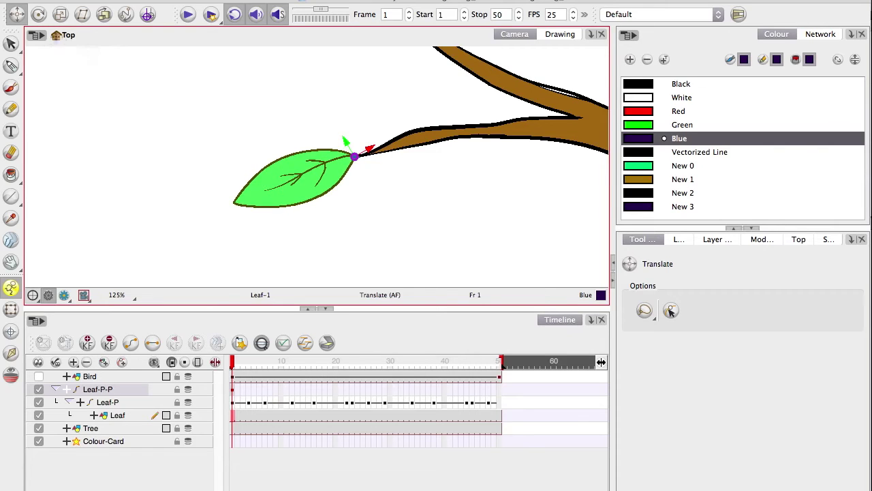
Scale the leaf down slightly and rotate it a little further so it hangs from the branch tip.
click(60, 15)
drag(134, 165, 164, 159)
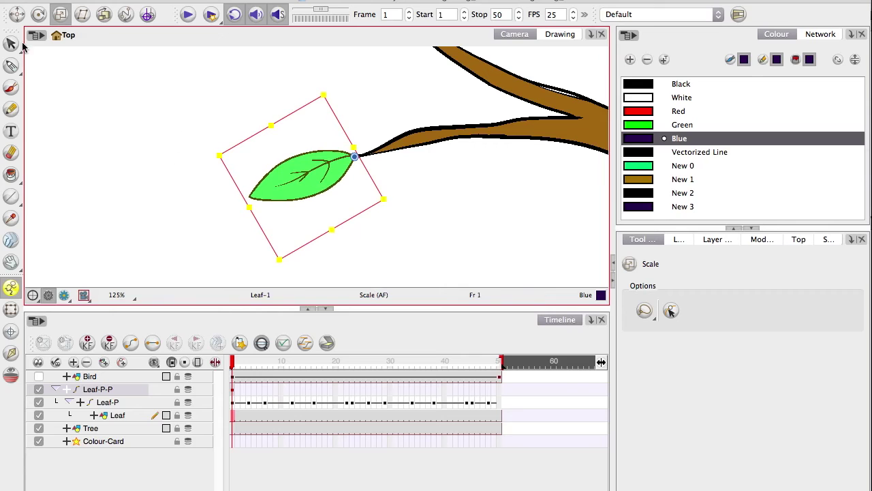
key(space)
drag(161, 83, 150, 89)
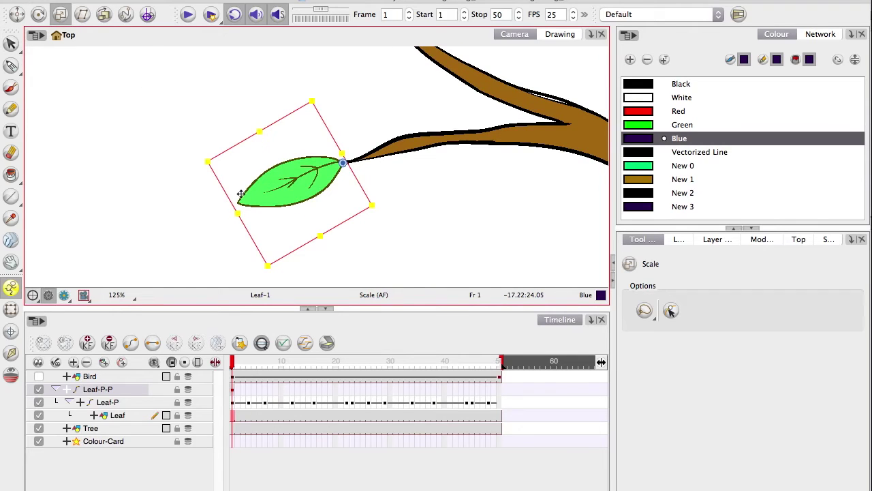
click(38, 14)
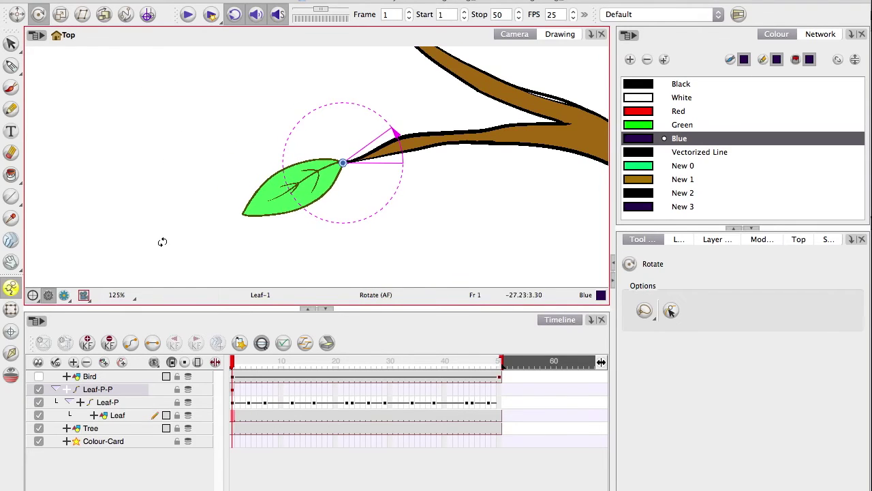
key(1)
key(2)
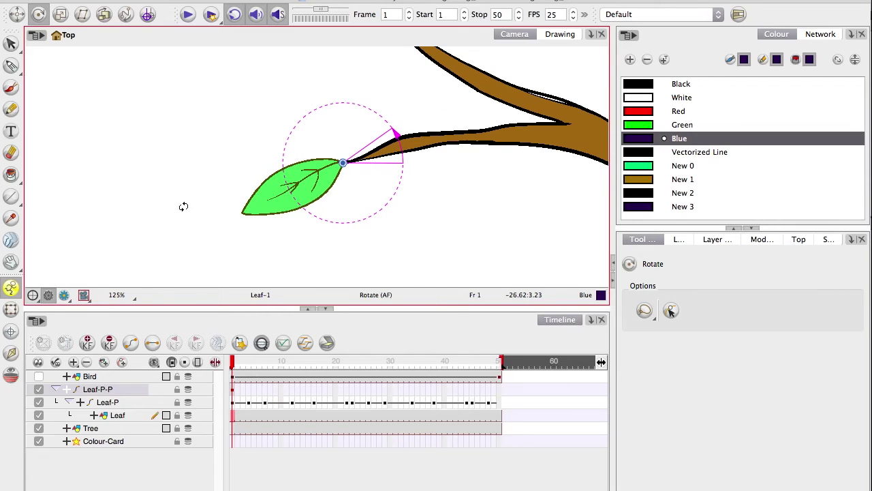
key(alt+2)
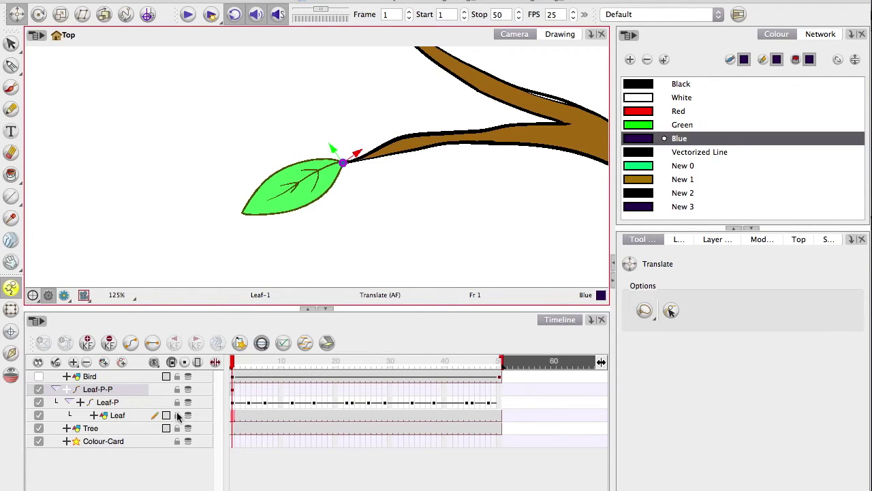
Collapse the Leaf-P-P hierarchy and duplicate the layer together with its child layers.
click(104, 417)
click(56, 389)
click(55, 390)
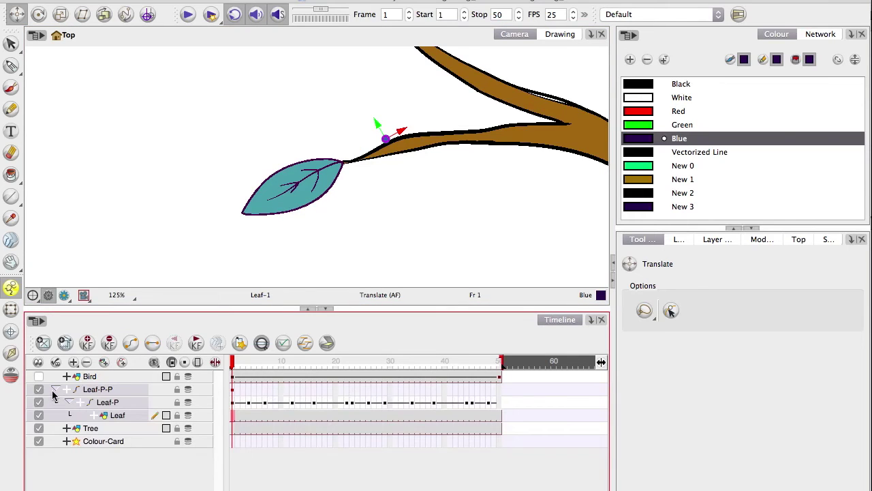
click(55, 389)
click(84, 392)
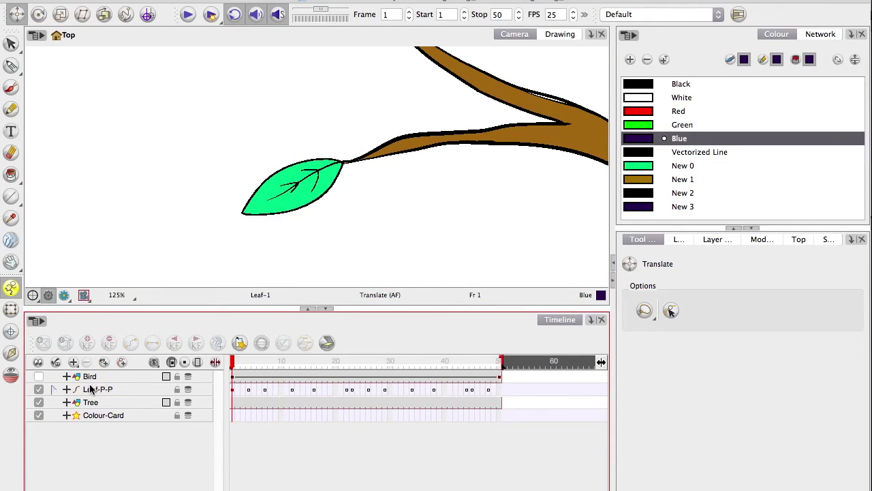
click(103, 391)
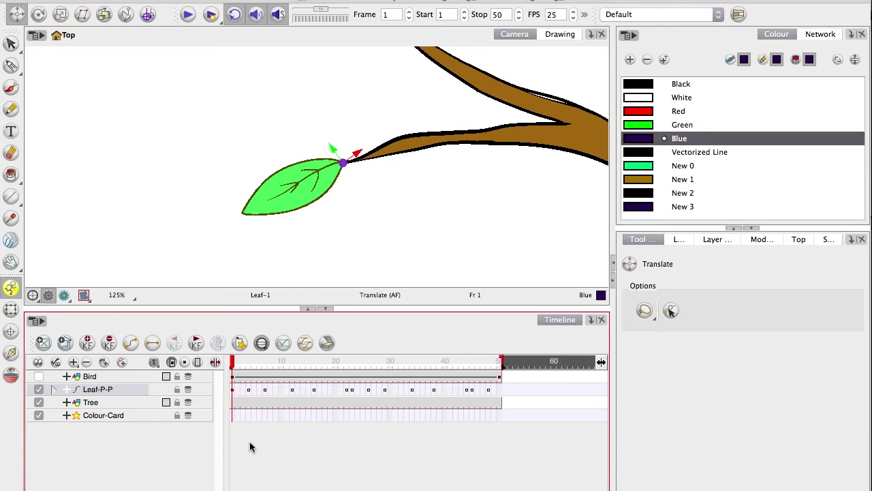
right_click(95, 392)
click(127, 111)
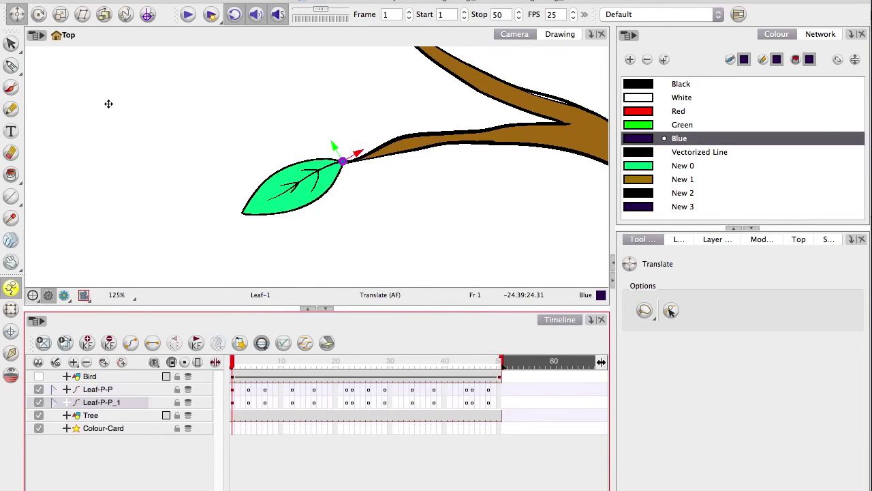
Offset the Leaf-P-P leaf from its duplicate toward the tree and rotate it so it hangs more steeply.
click(97, 390)
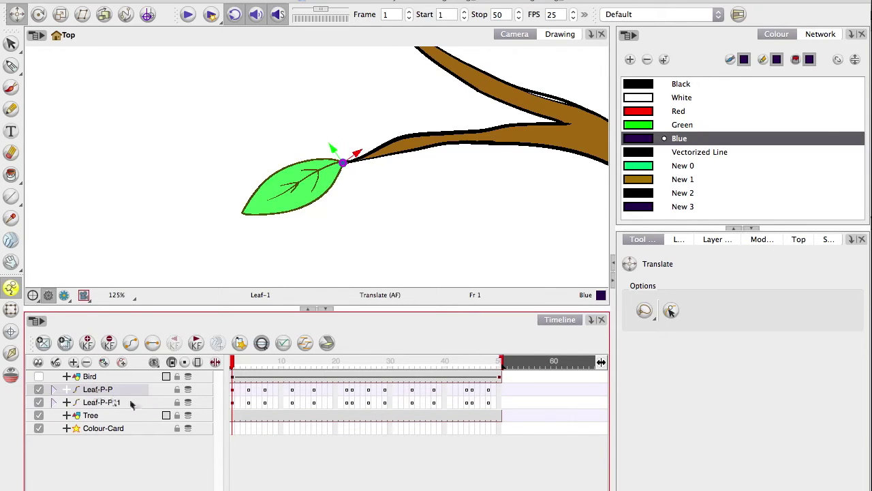
drag(274, 245, 330, 260)
click(38, 14)
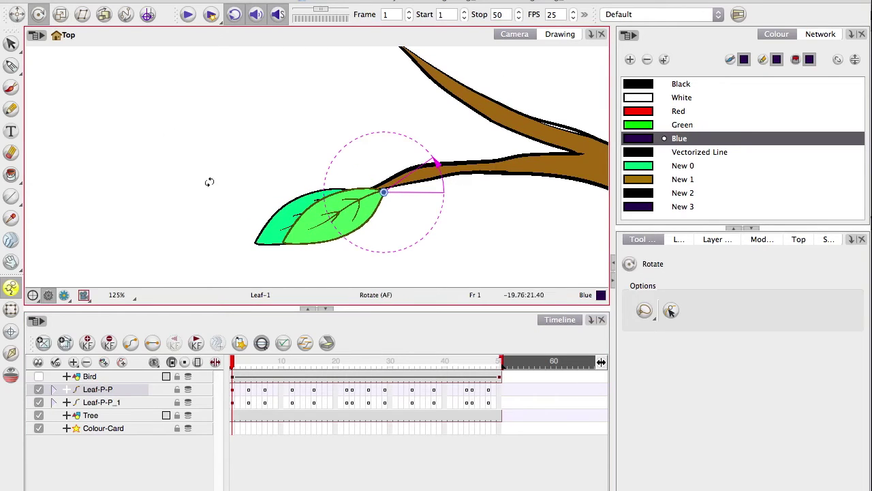
drag(236, 231, 165, 211)
click(16, 14)
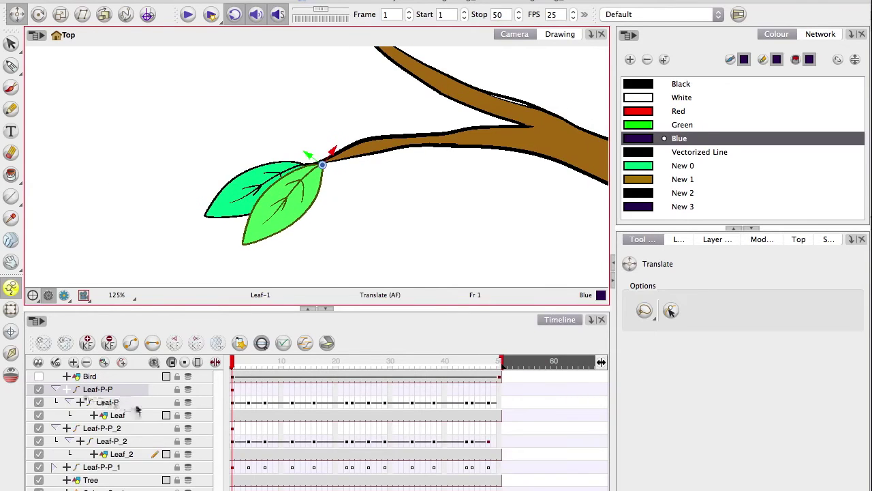
Rotate the leaf on the topmost Leaf-P-P peg clockwise to nearly horizontal and place it at the branch tip above the other two leaves.
click(119, 400)
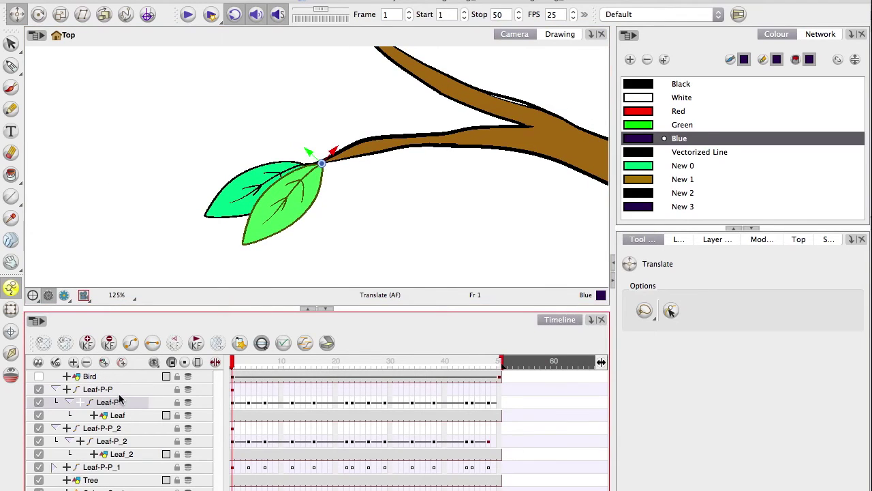
click(234, 389)
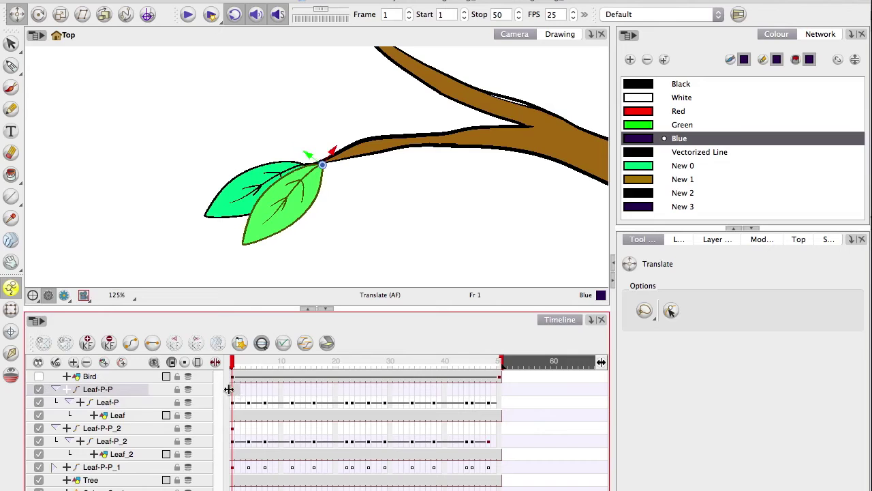
drag(190, 244, 227, 245)
drag(161, 250, 112, 215)
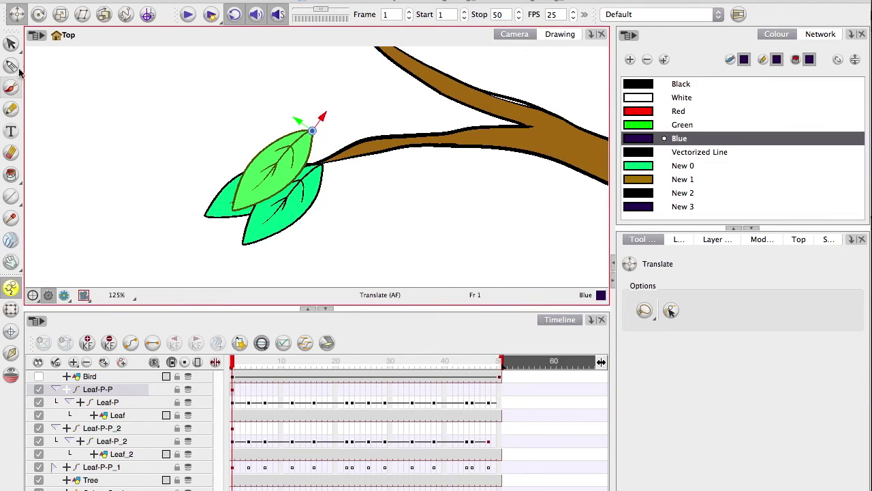
click(38, 15)
drag(164, 254, 125, 102)
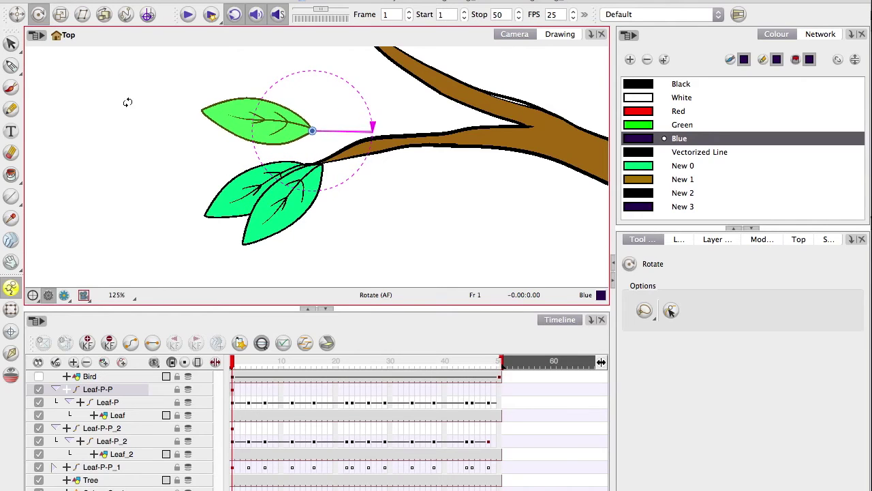
click(16, 14)
drag(169, 199, 174, 215)
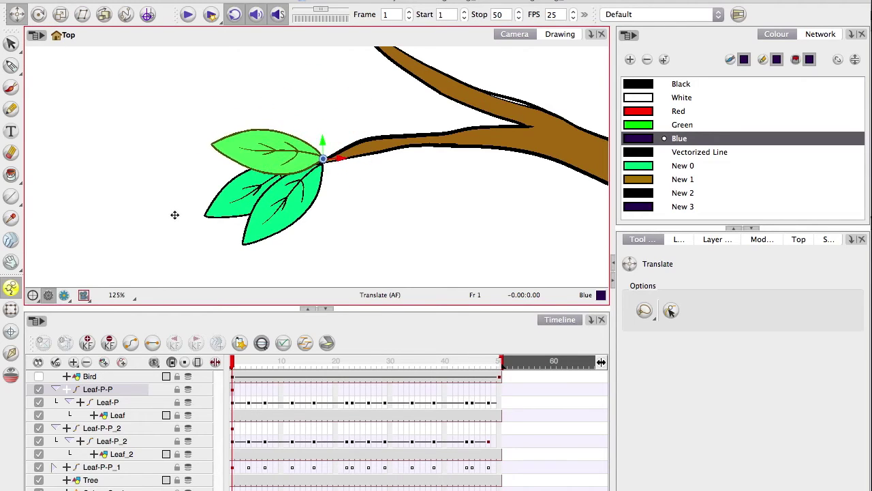
Collapse the Leaf-P-P hierarchy, try moving the Leaf-P-P_2 leaf away from the branch tip at frame 11, and undo that move.
click(235, 392)
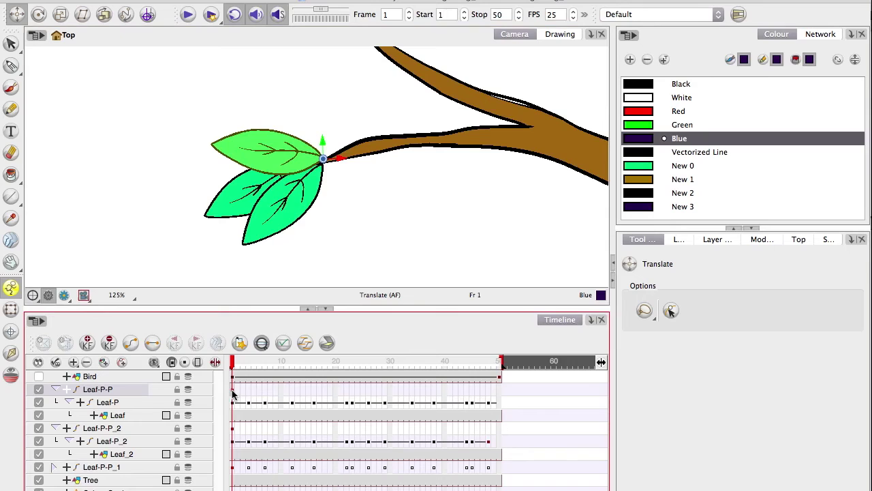
click(54, 390)
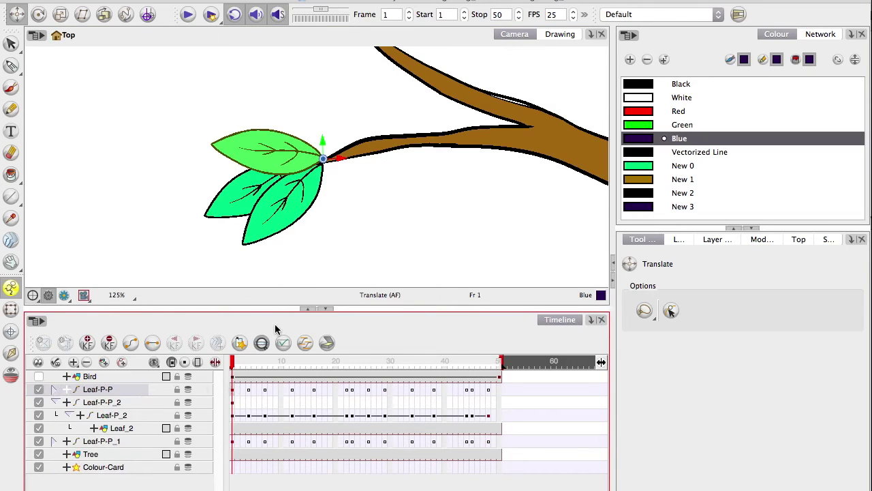
click(287, 402)
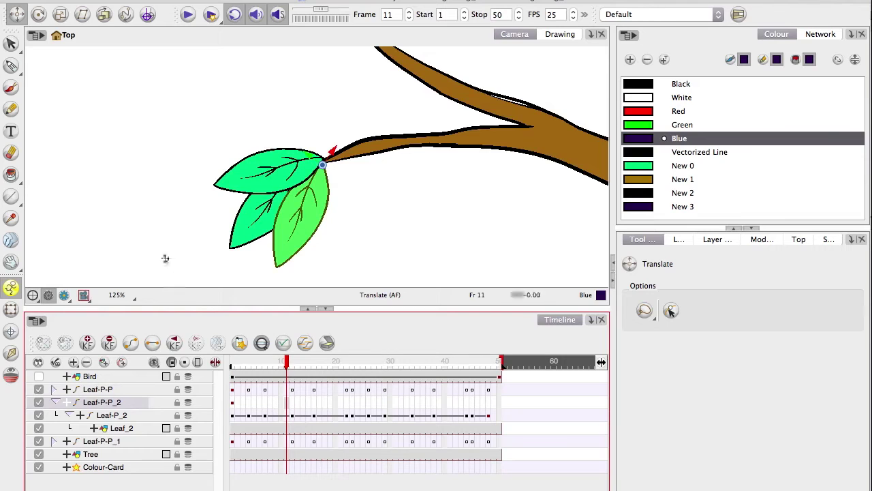
drag(151, 259, 240, 274)
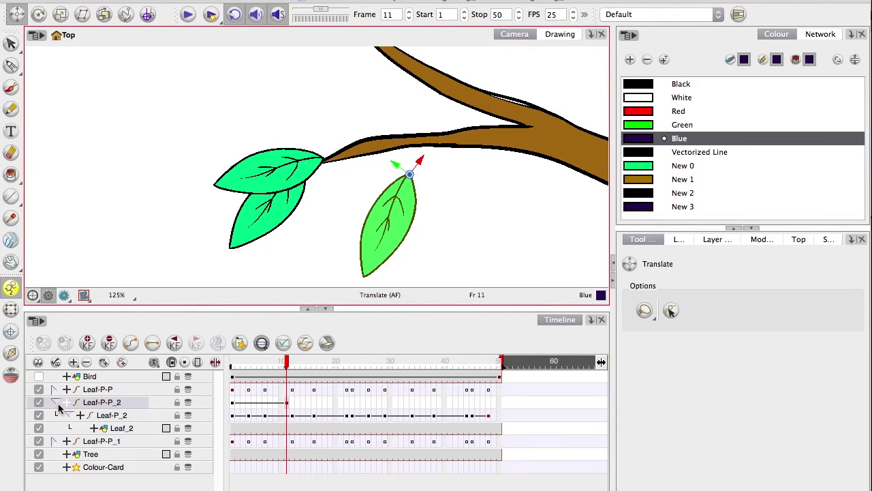
key(super+z)
Try adding a keyframe on the Leaf-P-P peg at frame 10 and remove it again, leaving the child layers expanded.
click(294, 392)
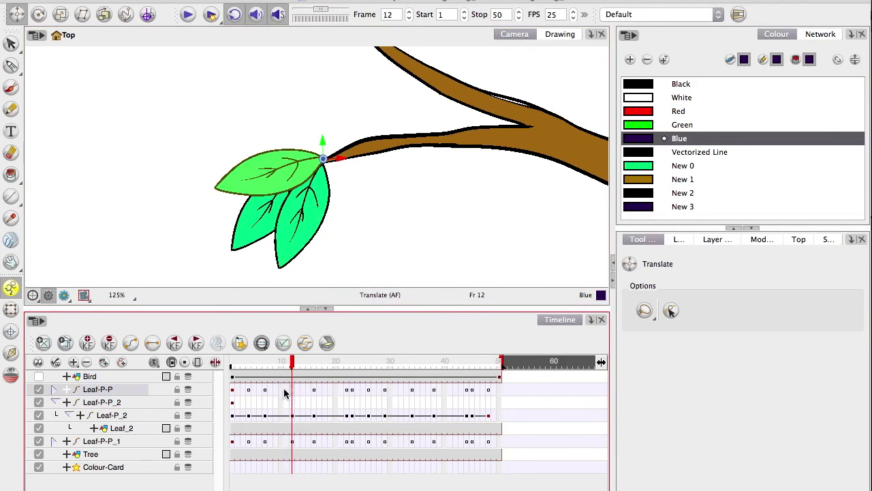
click(283, 392)
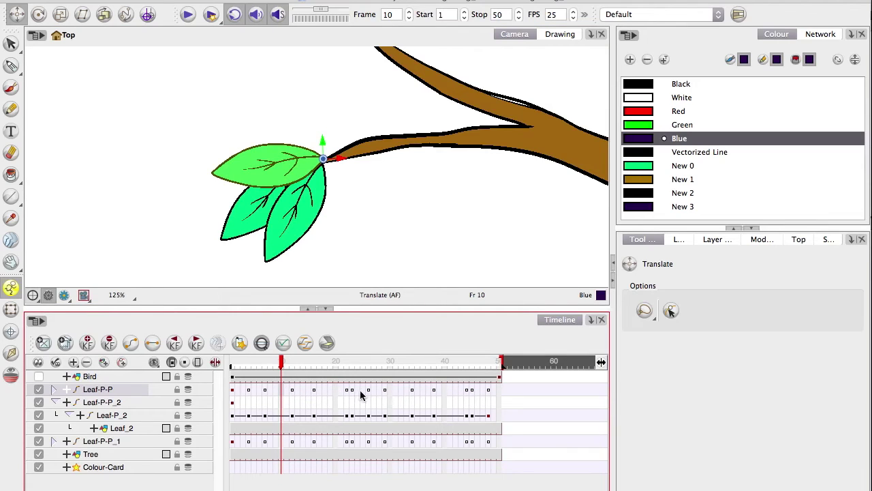
click(55, 389)
click(55, 389)
click(87, 342)
click(55, 389)
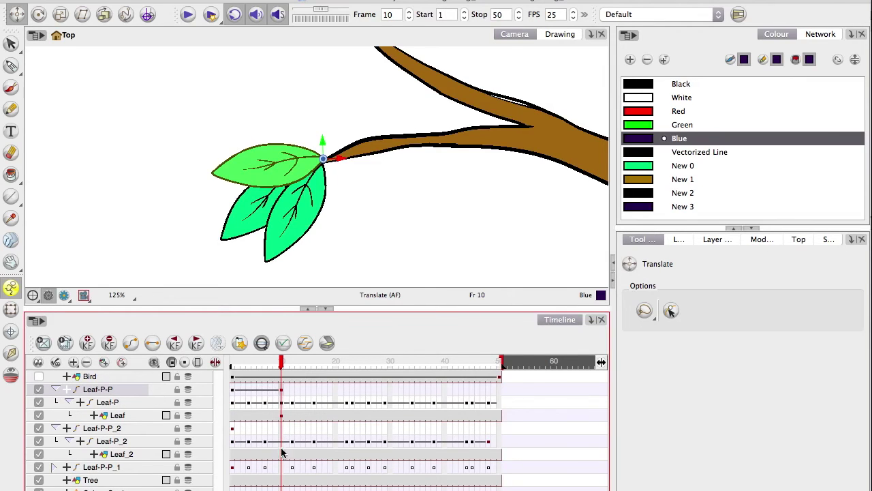
key(Delete)
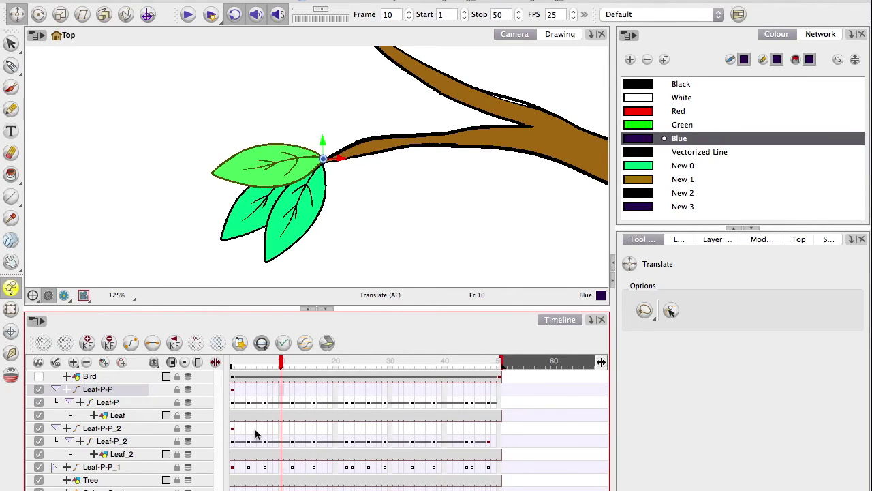
click(87, 344)
key(super+z)
Scrub through the timeline to frame 31 and play back the swaying of the three leaves.
drag(271, 362, 398, 380)
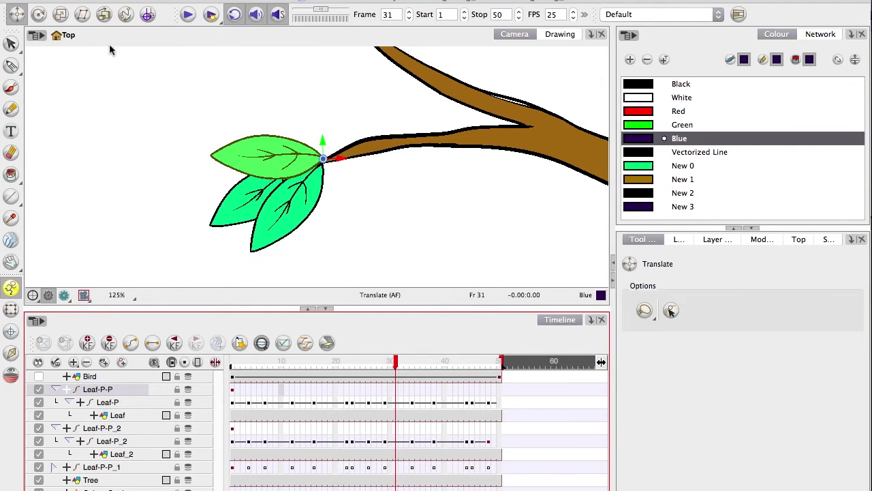
click(188, 13)
Try delaying the Leaf-P_2 keyframes to start at frame 4 and the Leaf-P keyframes to start at frame 3, and play the animation.
click(249, 366)
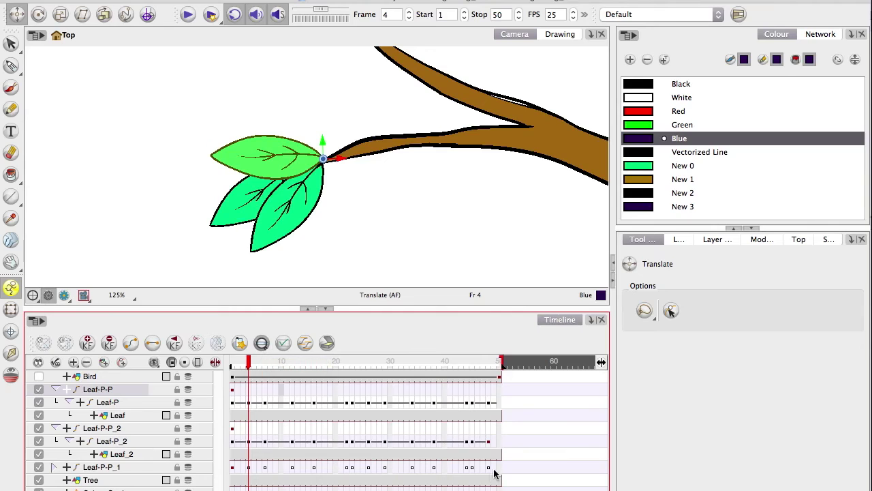
drag(495, 443, 266, 444)
drag(500, 405, 248, 403)
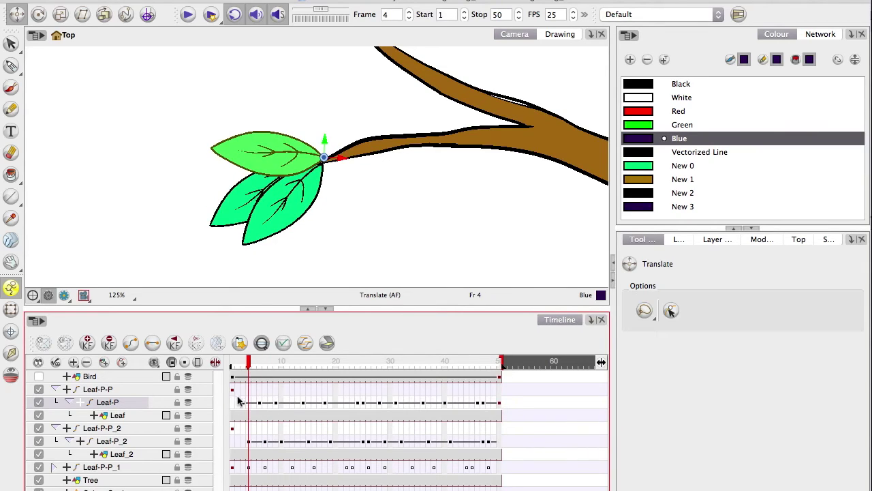
click(187, 13)
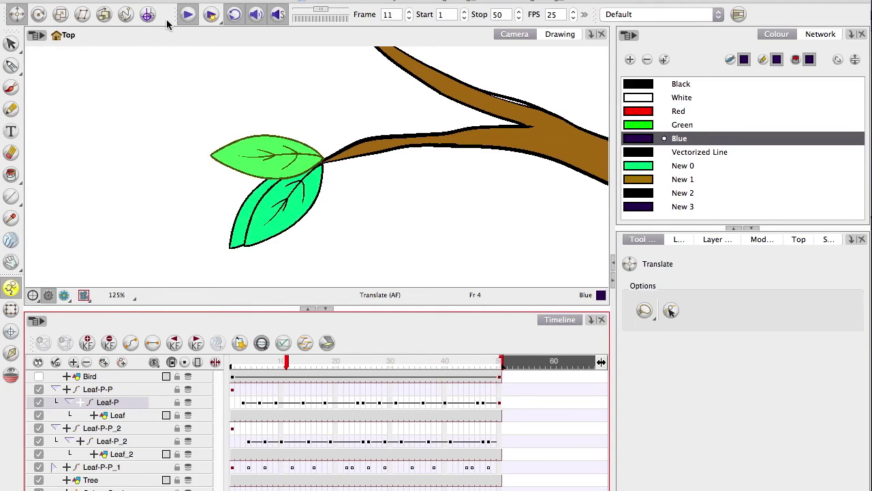
Shift all Leaf-P_2 keyframes to start at frame 2 and all Leaf-P keyframes to start at frame 3, and play the staggered motion.
click(250, 441)
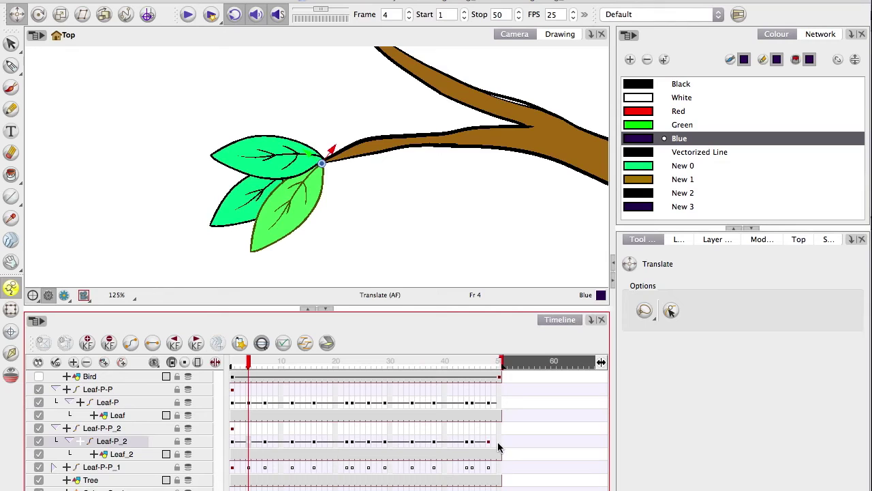
drag(498, 444, 229, 441)
click(235, 444)
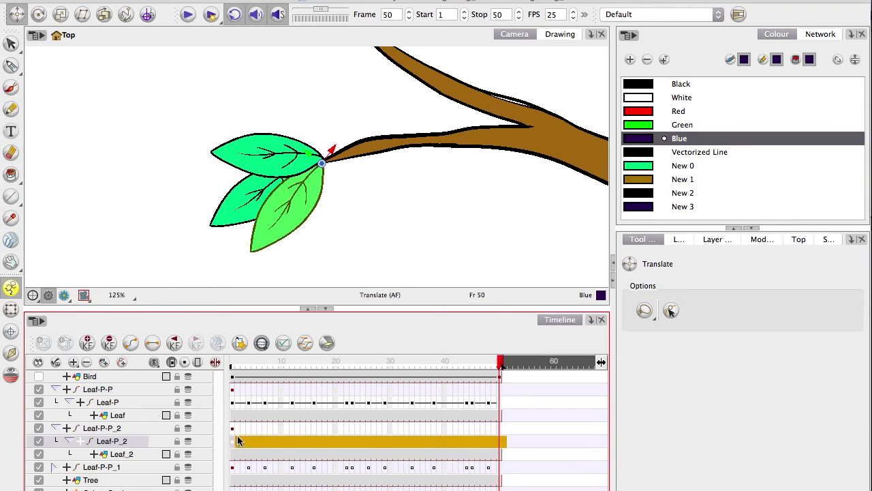
drag(498, 405, 243, 406)
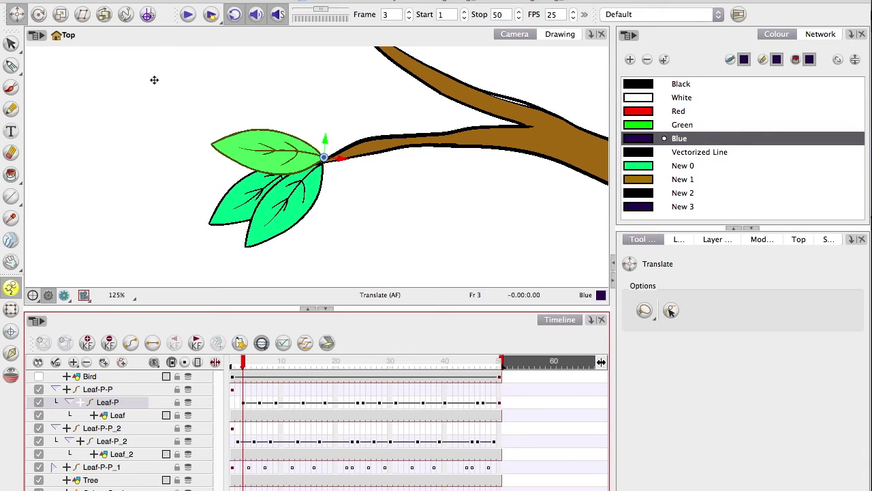
click(188, 14)
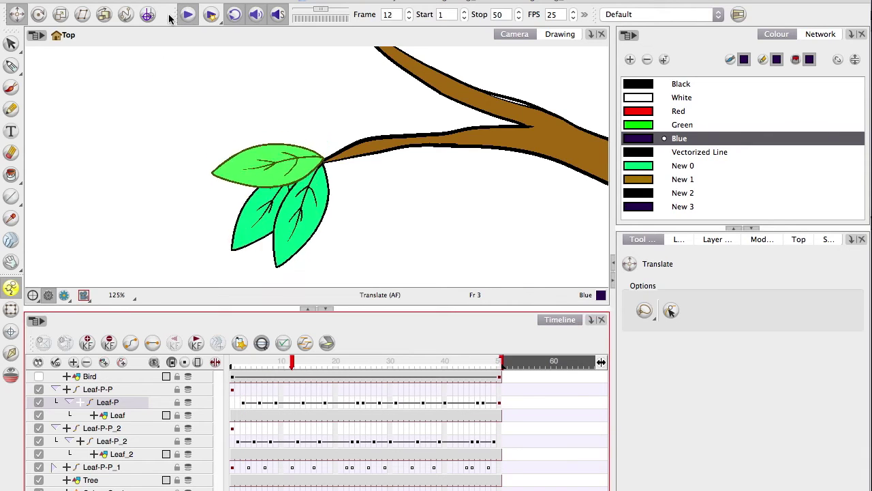
Switch to Flash and place another copy of the Symbol 2 leaf below the two existing leaves.
right_click(122, 236)
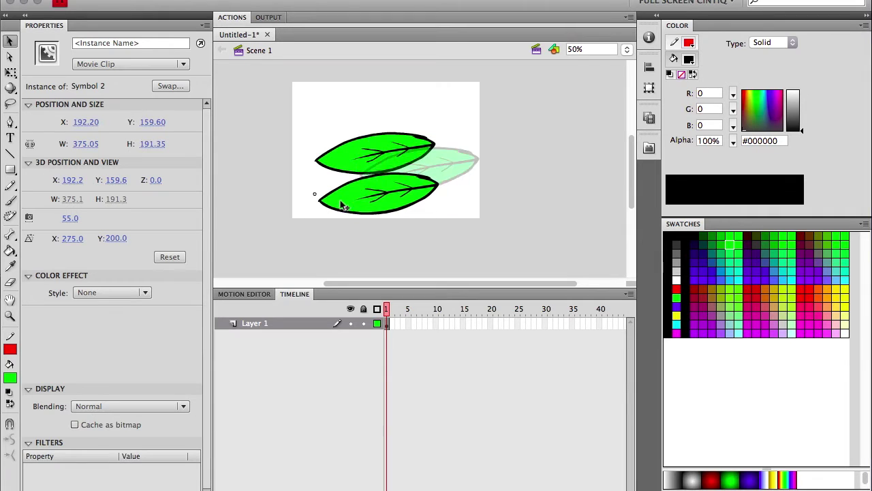
drag(345, 207, 341, 235)
click(334, 232)
Enter Symbol 3 nested inside the lowest leaf's Symbol 2 and fill the leaf shape with dark red #990000.
double_click(377, 249)
click(372, 246)
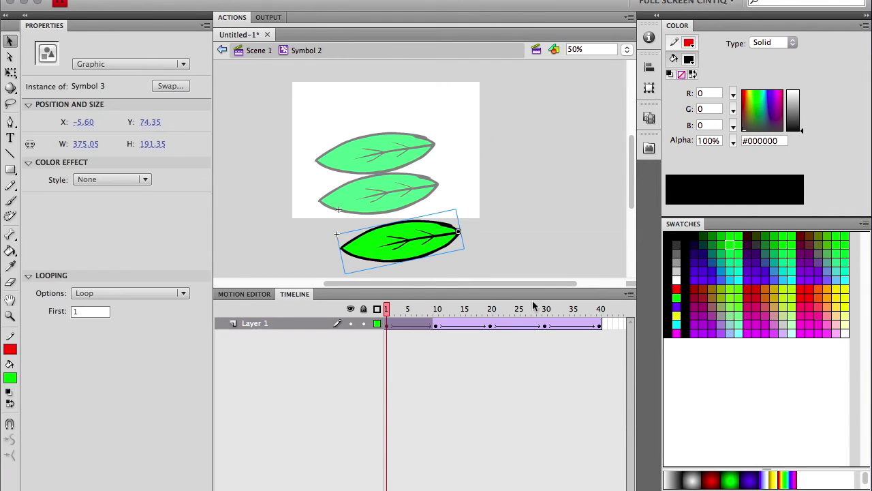
double_click(375, 246)
click(508, 260)
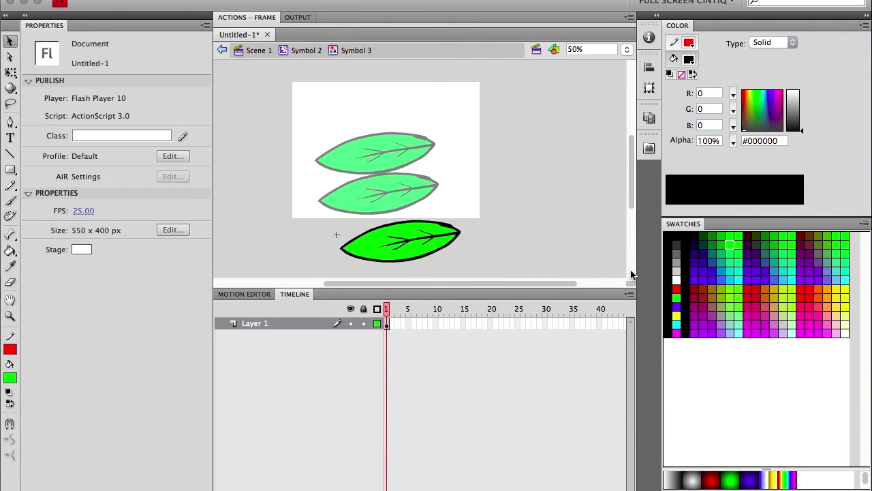
click(693, 289)
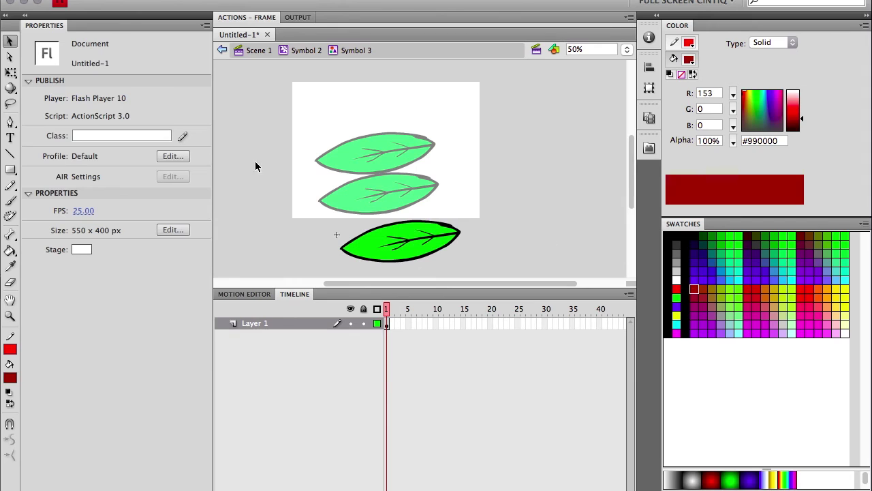
click(9, 250)
click(369, 250)
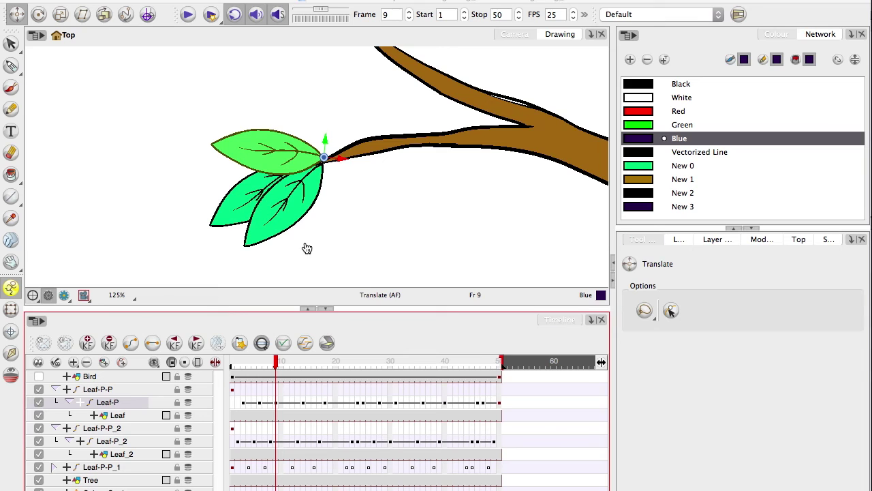
Switch back to Toon Boom and paint the uppermost leaf, the drawing on the Leaf layer, with the Red swatch.
key(alt+s)
scroll(205, 155, up, 2)
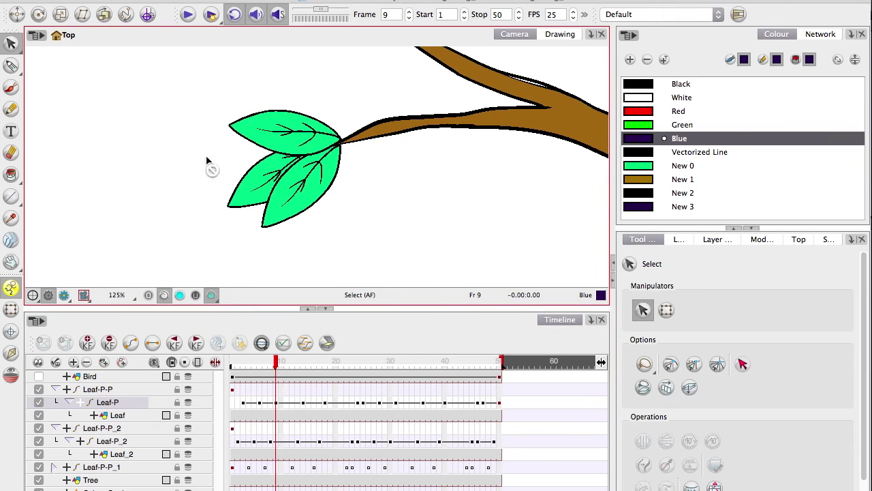
click(275, 415)
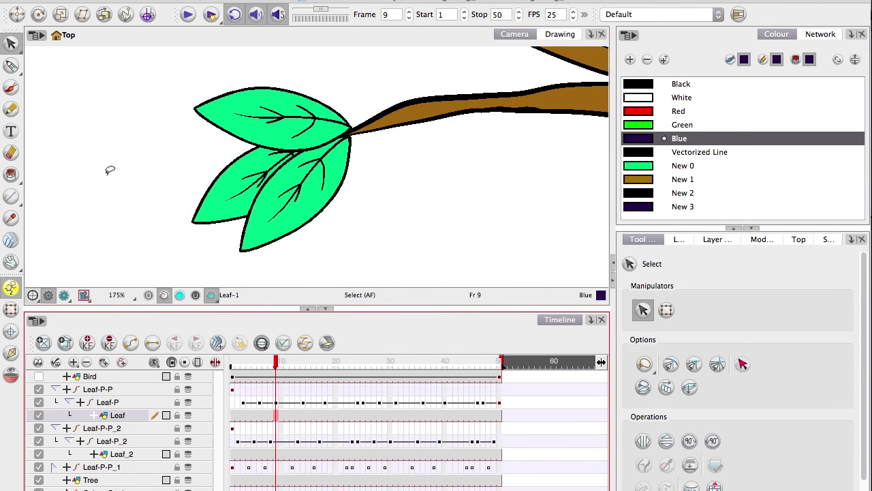
click(641, 112)
key(alt+i)
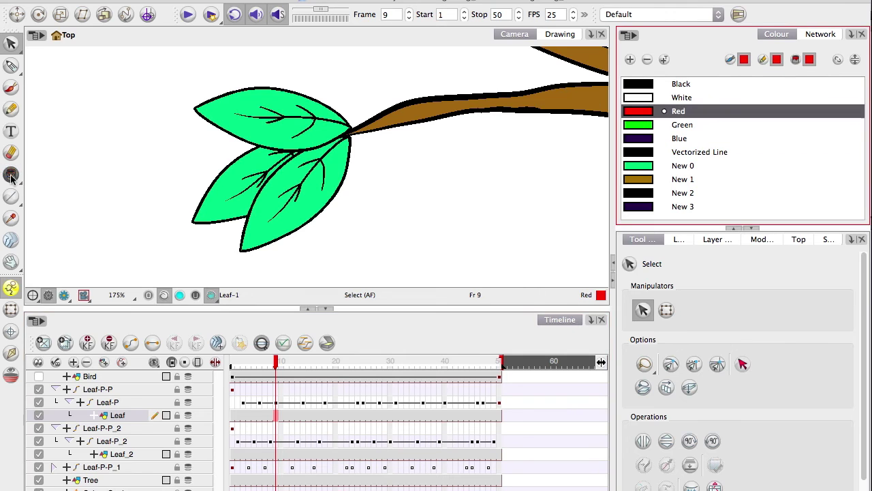
click(238, 122)
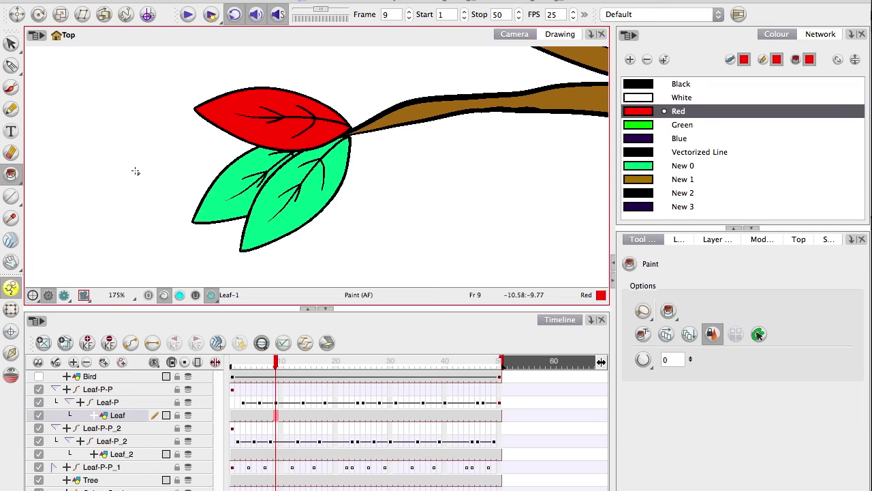
click(111, 413)
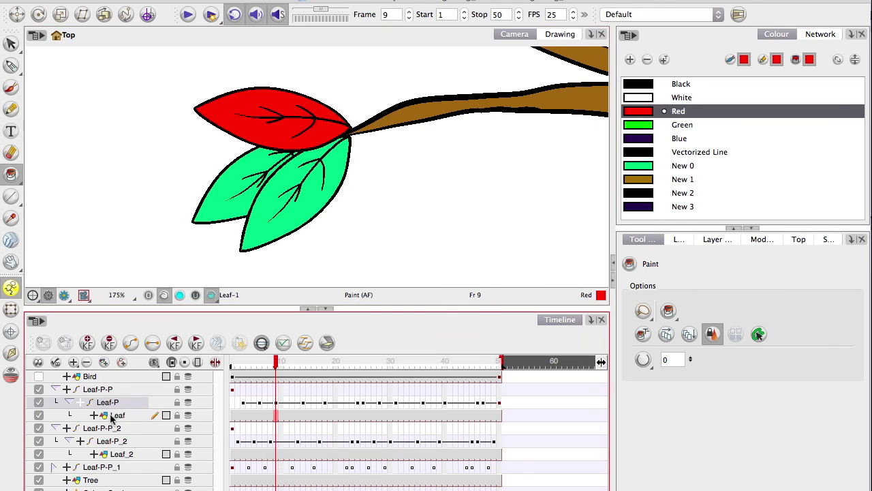
right_click(101, 391)
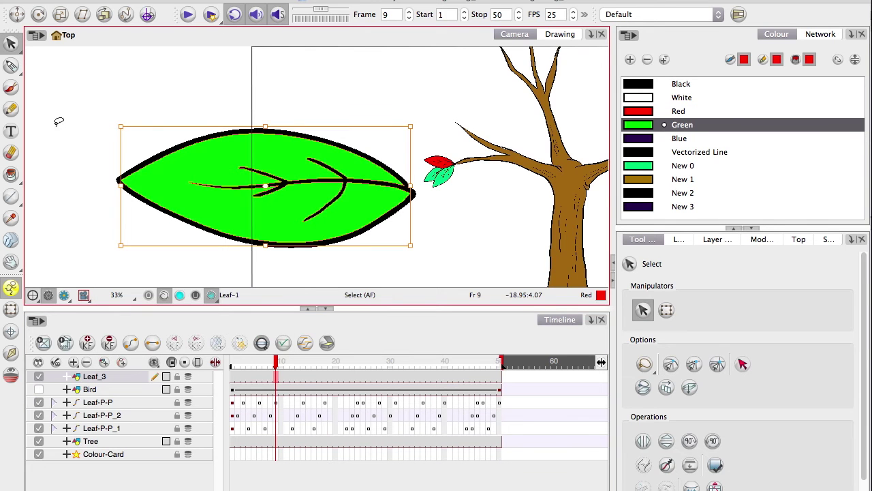
Select the whole large green leaf drawing on the Leaf_3 layer and create a symbol named leaf_1 from it.
click(78, 127)
mouse_move(71, 135)
mouse_down()
mouse_move(411, 164)
mouse_move(71, 153)
mouse_move(75, 139)
mouse_up()
click(286, 2)
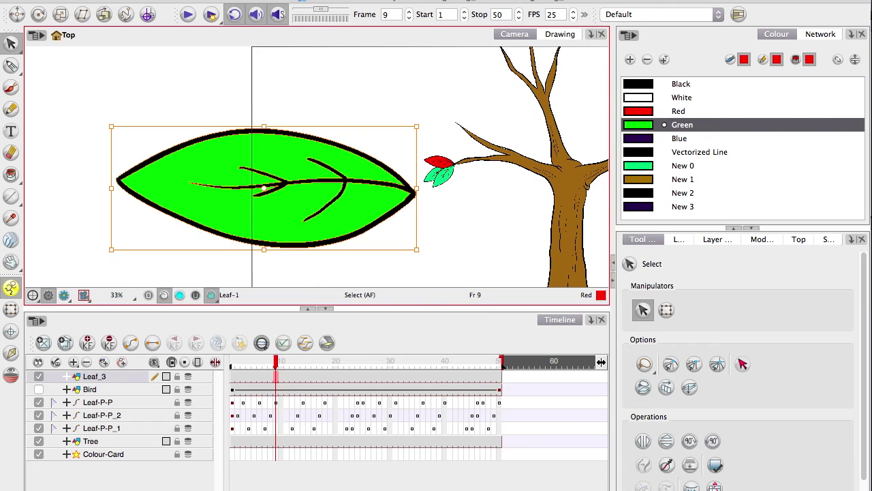
click(104, 1)
click(133, 211)
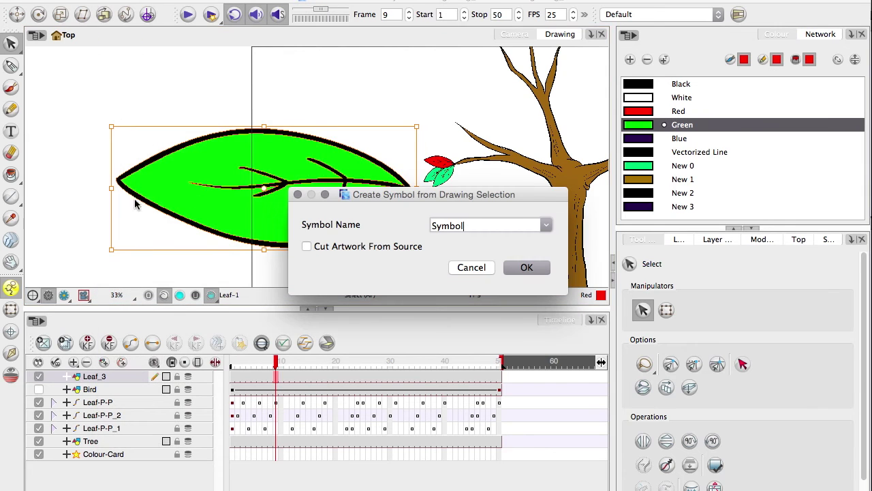
double_click(436, 230)
key(BackSpace)
click(527, 267)
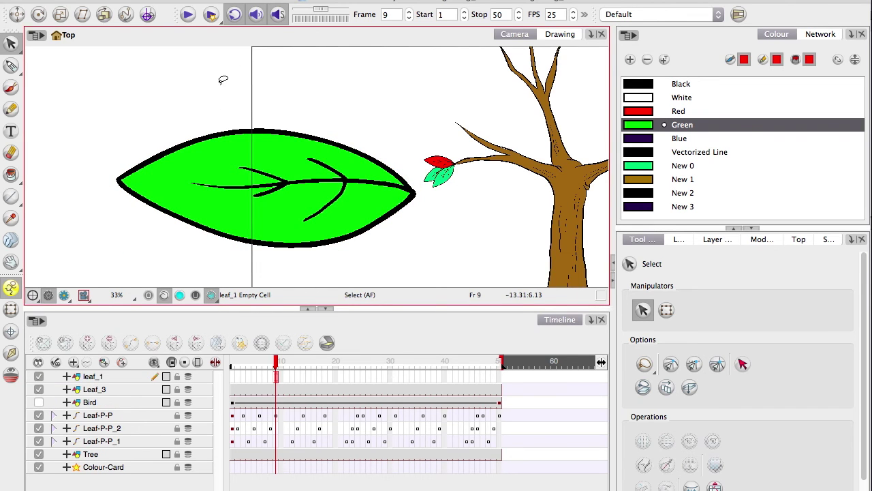
Extend the leaf_1 symbol's exposure over frames 1 to 24 of its layer and open the symbol for editing.
click(249, 380)
click(277, 377)
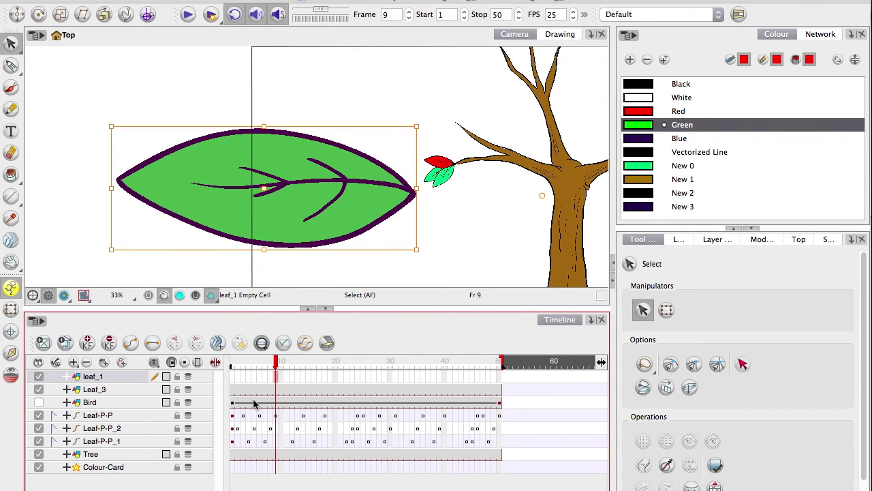
shift+click(234, 377)
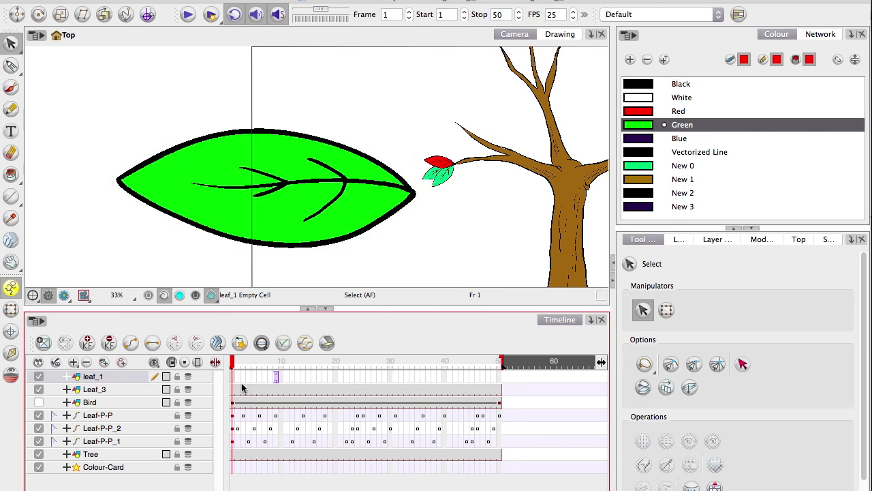
shift+click(361, 376)
click(287, 361)
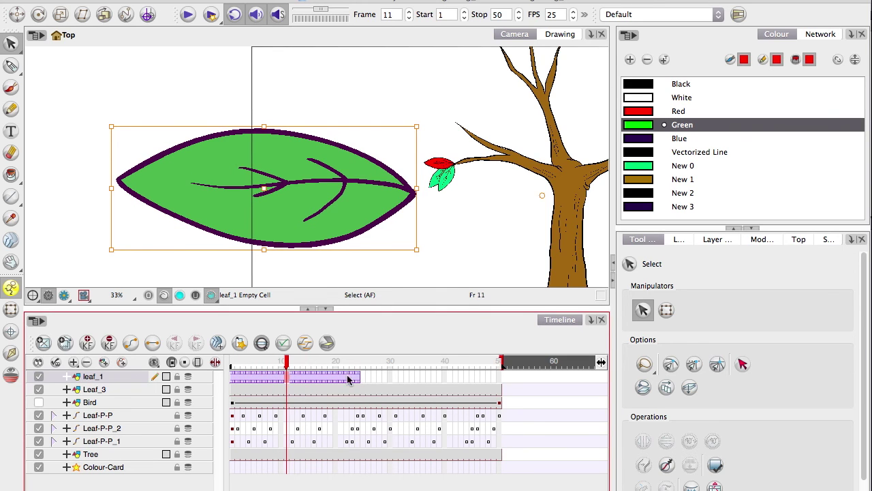
click(103, 245)
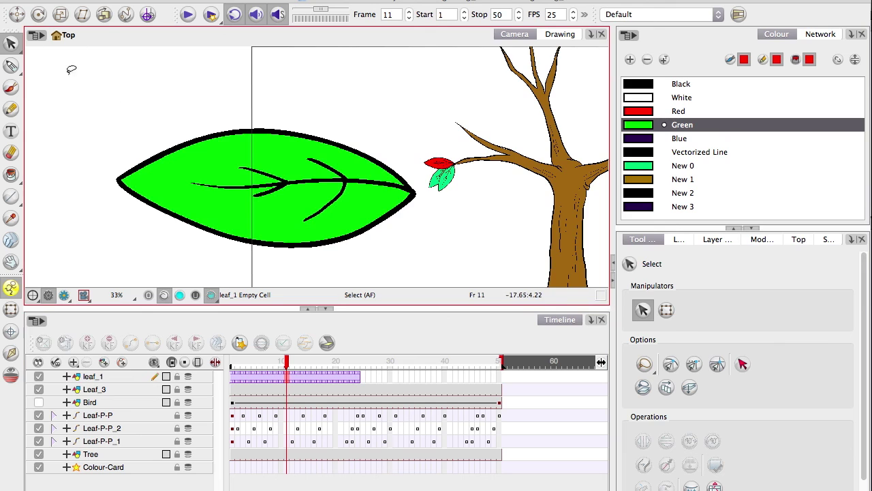
double_click(281, 376)
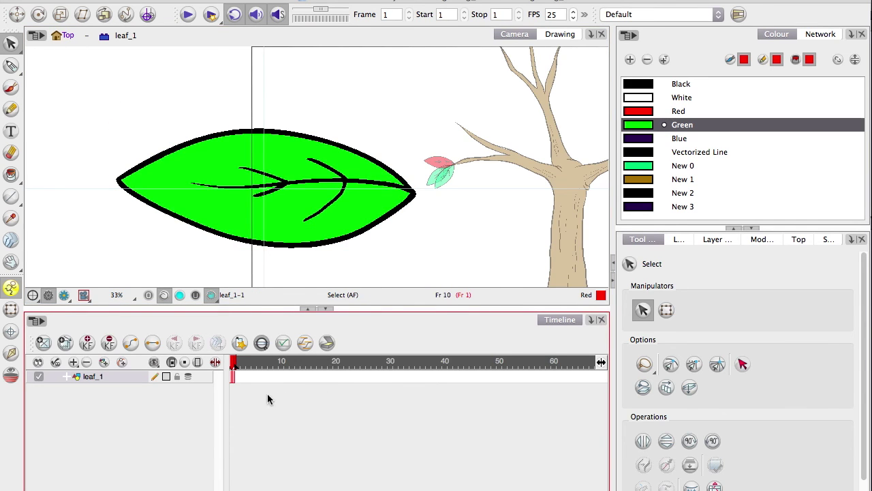
Lengthen the leaf_1 symbol's timeline to 32 frames and extend its leaf drawing's exposure to about frame 19.
drag(234, 363, 401, 374)
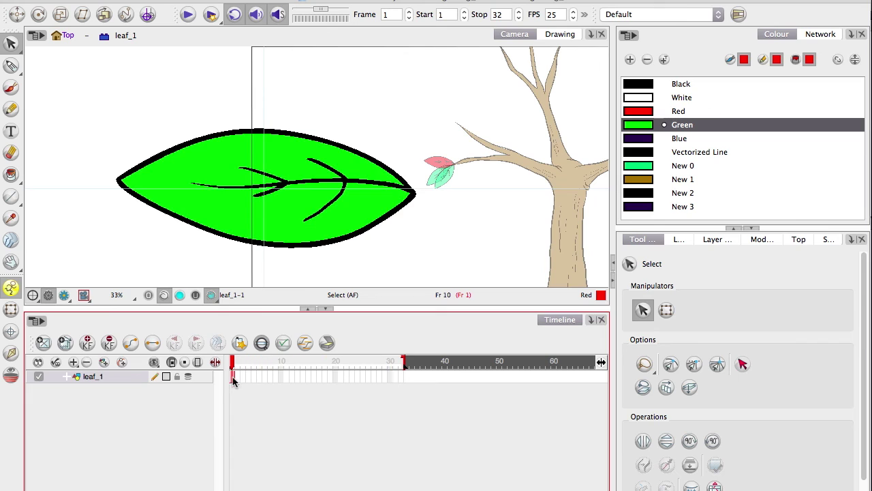
key(plus)
key(plus)
key(plus)
key(plus)
key(plus)
key(plus)
key(plus)
key(plus)
key(plus)
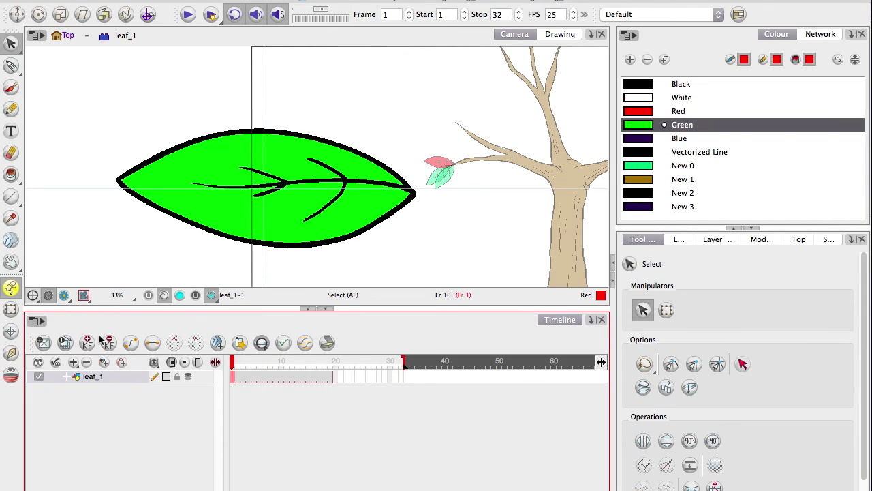
Return to the Top level, expand Leaf-P-P_1 and copy the Leaf-P_1 peg's keyframes from frames 1 to 22.
click(68, 35)
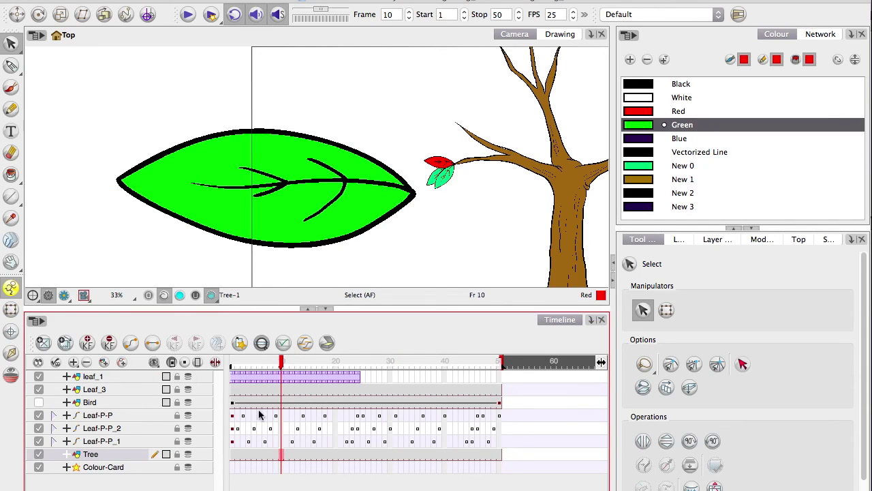
click(52, 441)
click(52, 441)
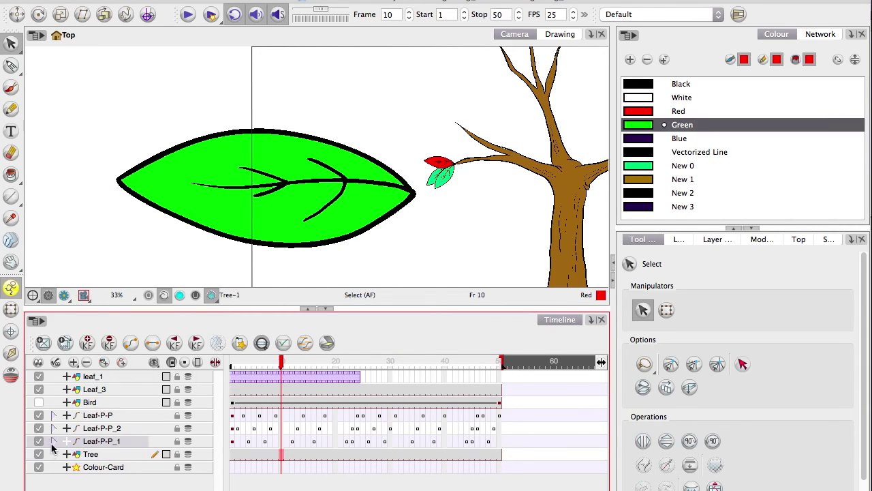
drag(349, 458, 234, 455)
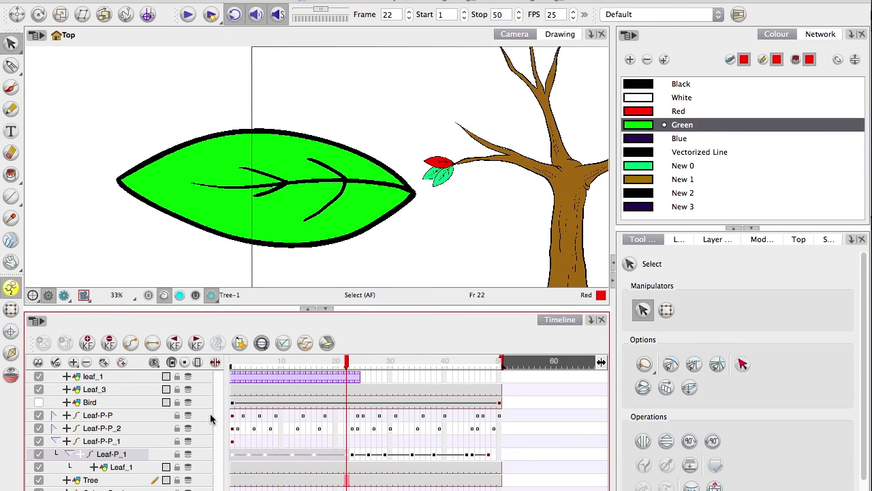
Reopen the leaf_1 symbol, add a parent peg above the leaf_1 layer and paste the copied keyframes from frame 1.
double_click(270, 377)
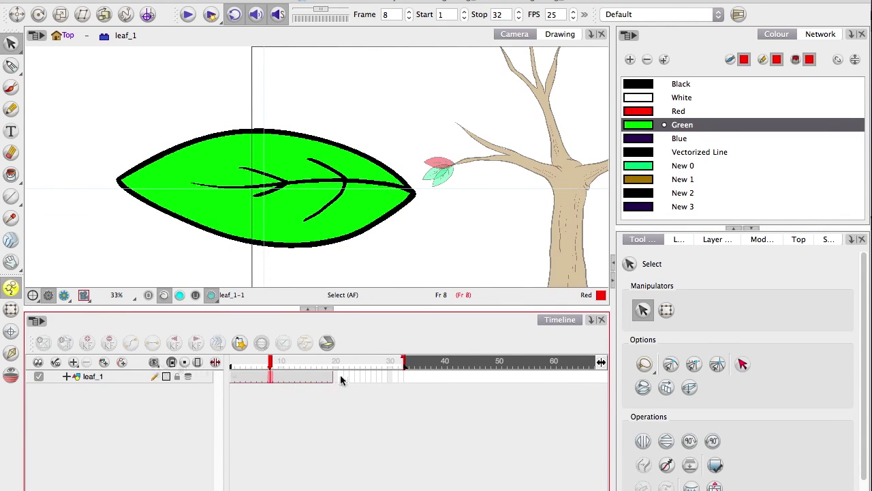
click(101, 376)
click(106, 363)
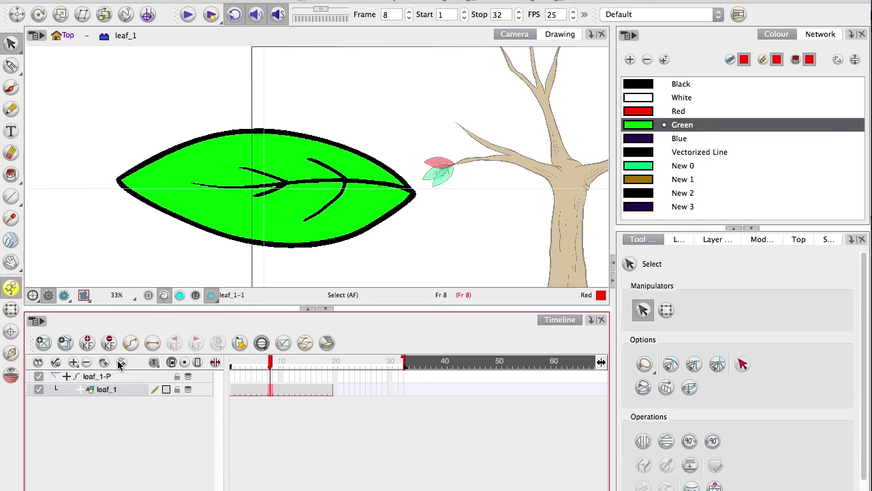
click(235, 379)
key(ctrl+v)
Extend the leaf_1 drawing's exposure to frame 22, shorten the symbol to end there, and play the animation.
click(330, 386)
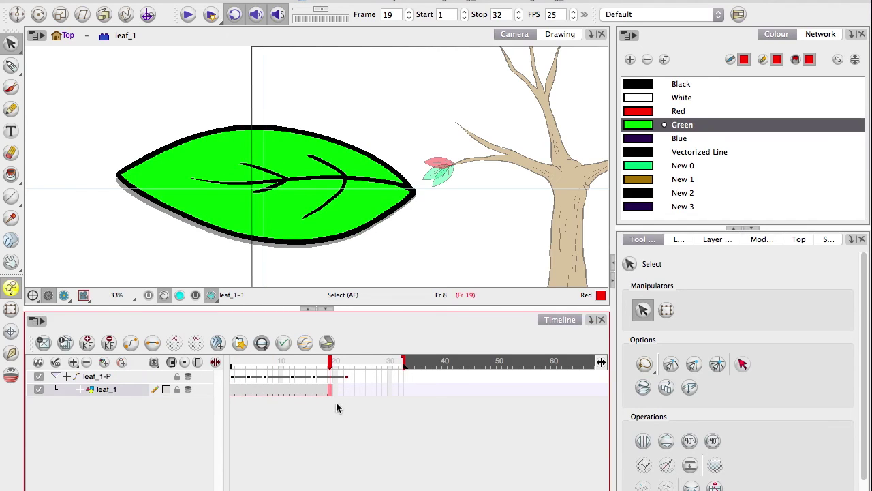
key(plus)
key(plus)
key(plus)
drag(404, 359, 353, 390)
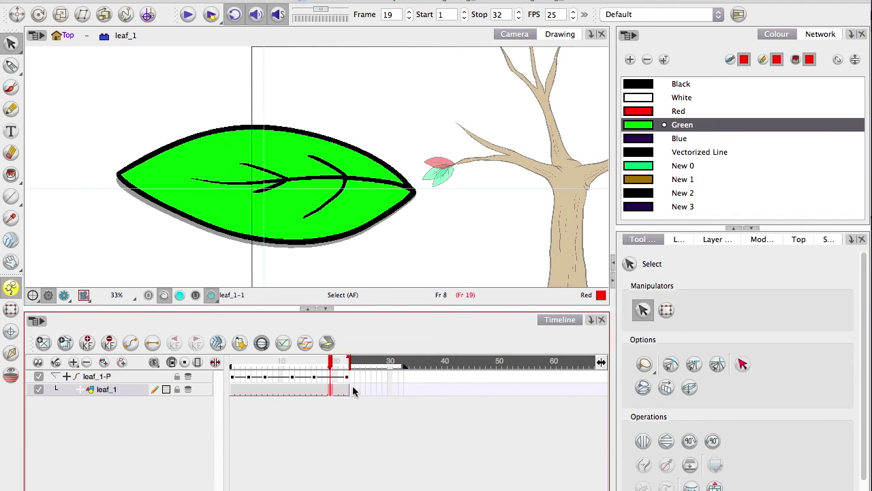
click(188, 15)
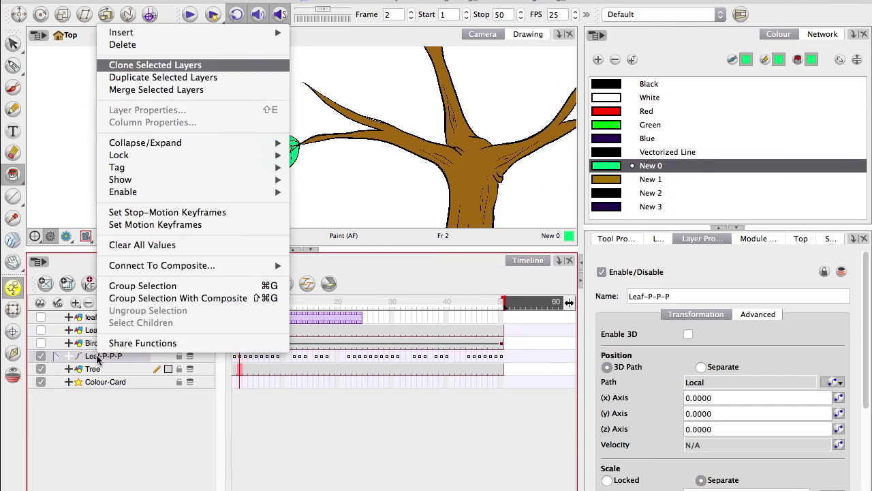
Clone the Leaf-P-P-P leaf cluster, including the resulting copies, until there are seven clones.
click(156, 62)
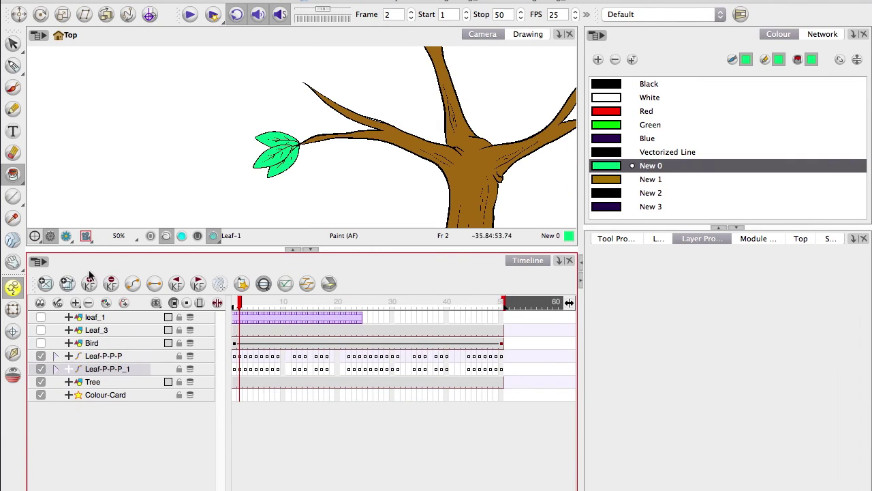
right_click(105, 359)
click(157, 89)
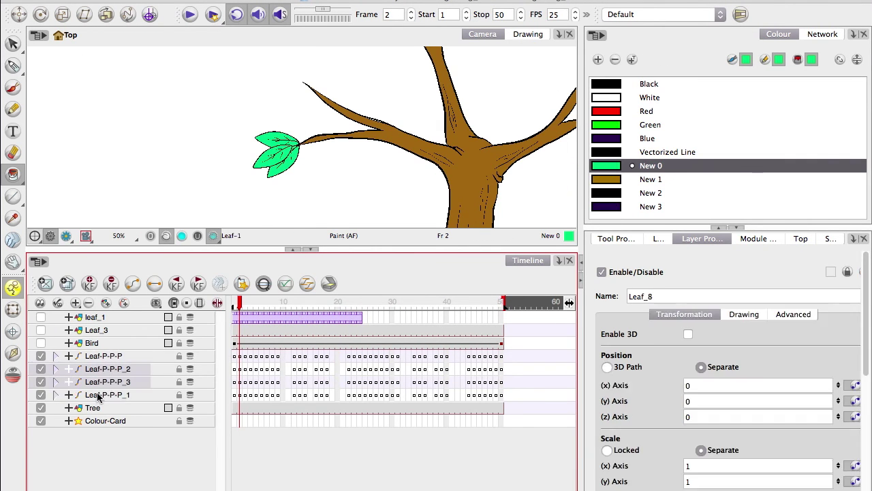
right_click(102, 359)
click(157, 89)
Expand the Leaf-P-P-P cluster groups in the timeline to expose their individual leaf pegs.
click(55, 447)
click(56, 434)
click(56, 407)
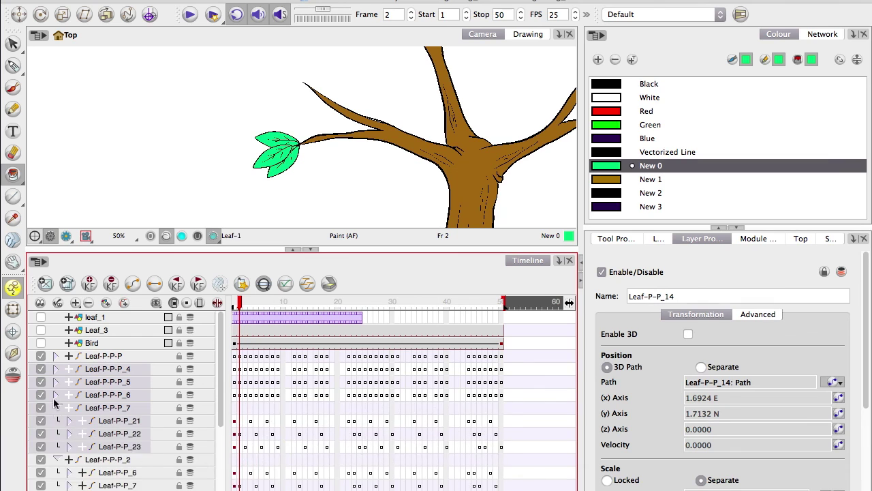
click(56, 394)
click(56, 382)
click(56, 368)
click(56, 356)
At frame 1, move the Leaf-P-P-P cluster to the second-lowest left branch tip and Leaf-P-P-P_4 to the upper-left branch tip.
click(234, 356)
drag(195, 145, 174, 189)
key(alt+2)
drag(202, 199, 214, 107)
click(114, 406)
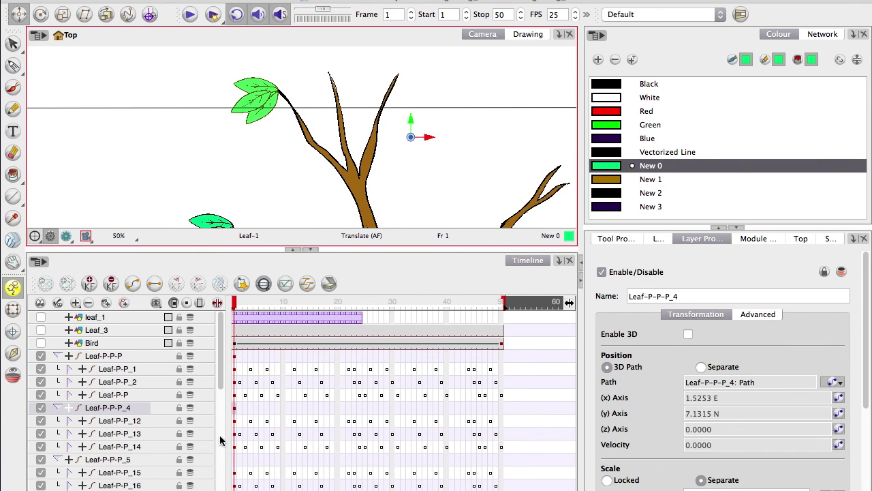
Move the Leaf-P-P-P_5 cluster at frame 1 onto the upper-left branch, just below its tip.
click(236, 462)
drag(128, 202, 238, 107)
drag(185, 225, 142, 161)
Move the Leaf-P-P-P_6 cluster to the upper-right branch tip, shift its pivot and rotate the leaves outward.
drag(220, 383, 220, 414)
click(234, 437)
drag(141, 202, 476, 83)
drag(476, 82, 399, 119)
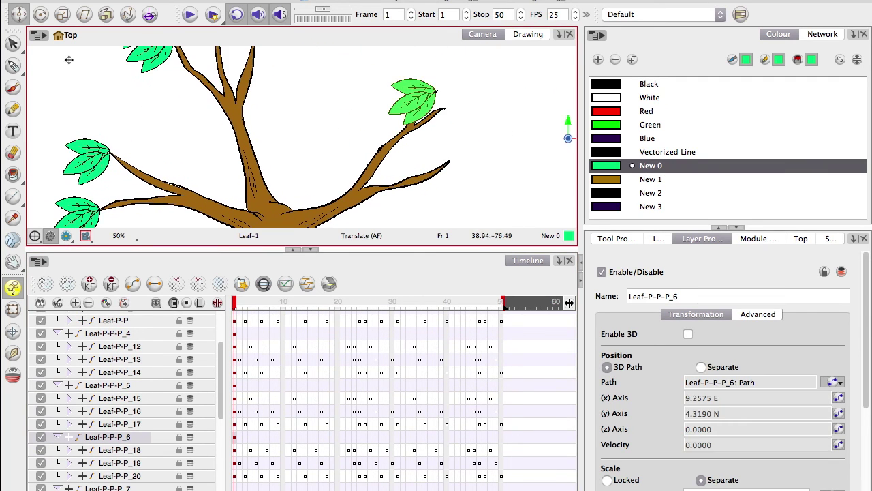
click(40, 14)
drag(565, 135, 332, 109)
drag(368, 205, 463, 140)
Move the Leaf-P-P-P_7 cluster to the lower-right branch tip, with its pivot at the stem and its leaves rotated outward.
scroll(302, 137, down, 2)
click(234, 488)
scroll(57, 55, down, 2)
click(19, 14)
drag(126, 147, 398, 74)
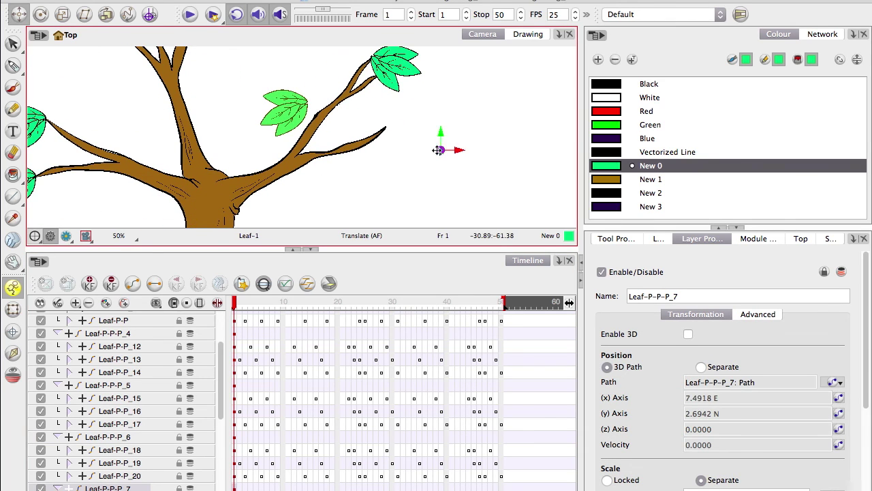
drag(441, 150, 305, 103)
click(40, 14)
drag(150, 132, 450, 218)
click(19, 15)
drag(229, 154, 312, 179)
Scrub through the timeline and play the animation to review the leaf clusters across the whole tree.
drag(237, 302, 359, 304)
key(1)
drag(205, 214, 267, 317)
click(190, 14)
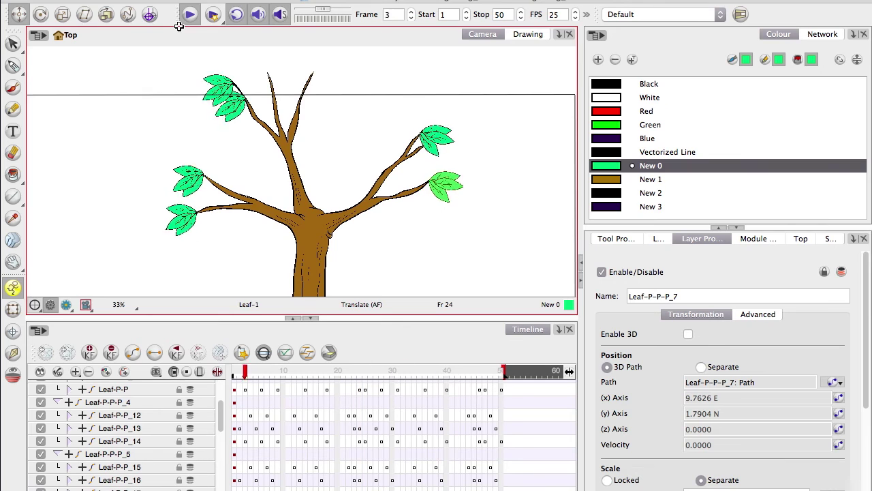
click(190, 14)
Collapse the expanded Leaf-P-P-P cluster groups in the timeline and play the tree animation again.
scroll(189, 415, up, 2)
click(58, 436)
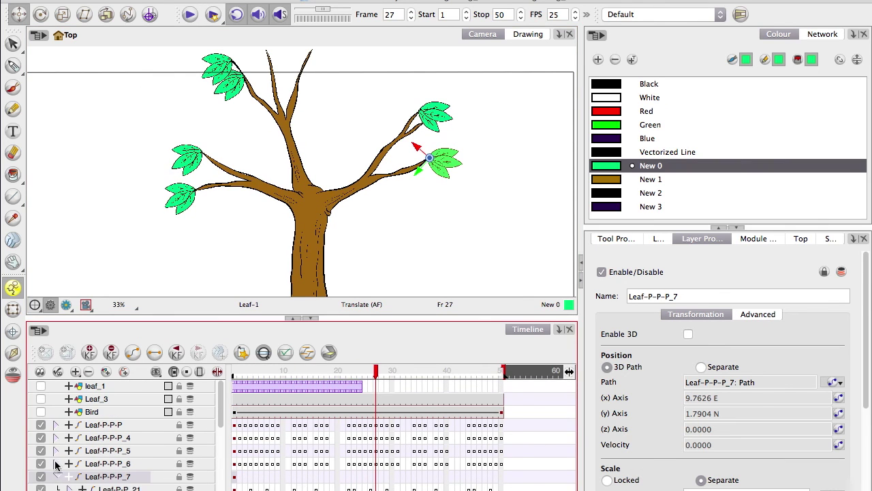
click(58, 462)
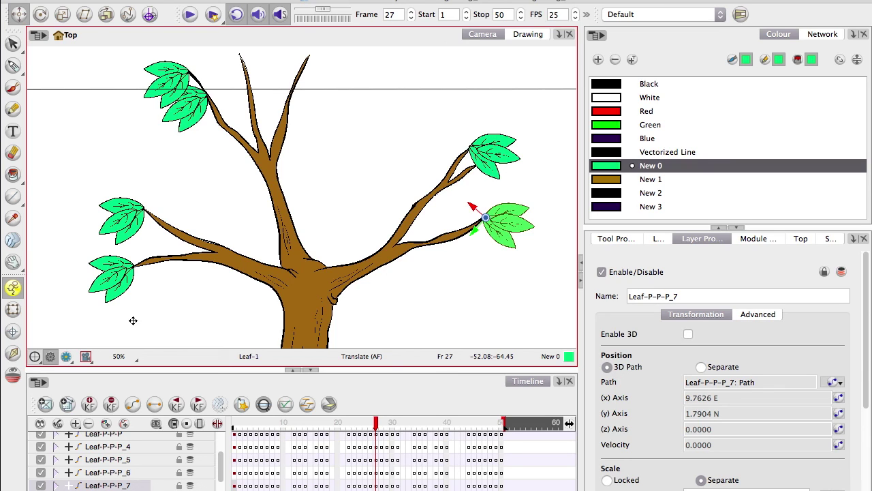
click(189, 15)
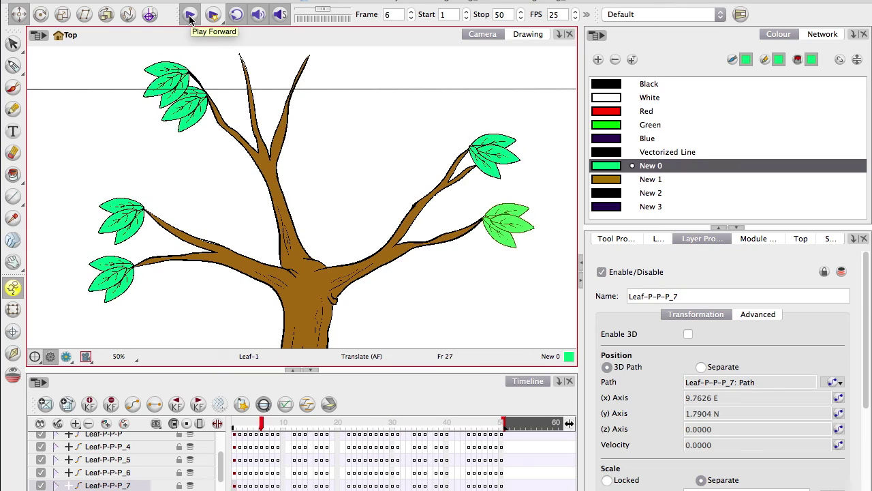